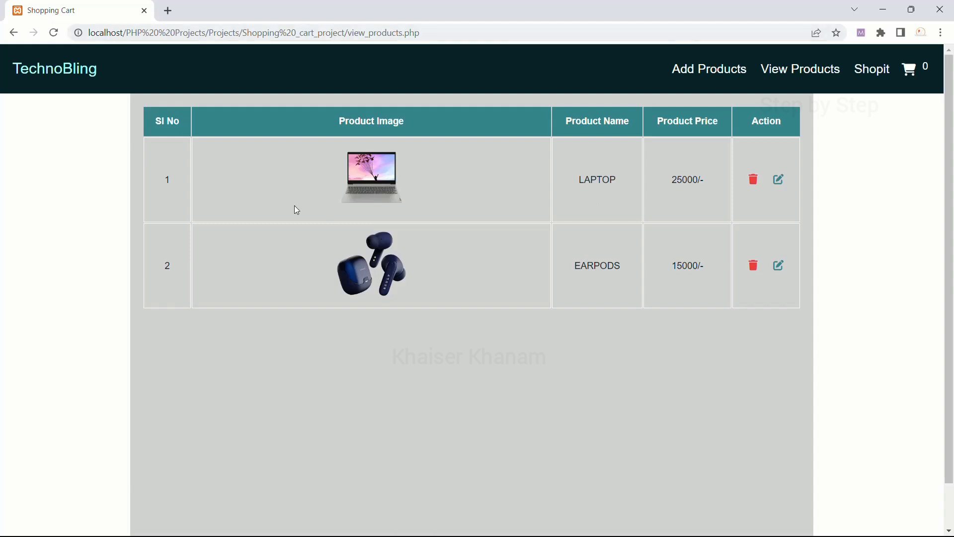
# Browse the product list and the LAPTOP edit form without saving, ending on the shop page
pyautogui.click(821, 75)
pyautogui.click(781, 183)
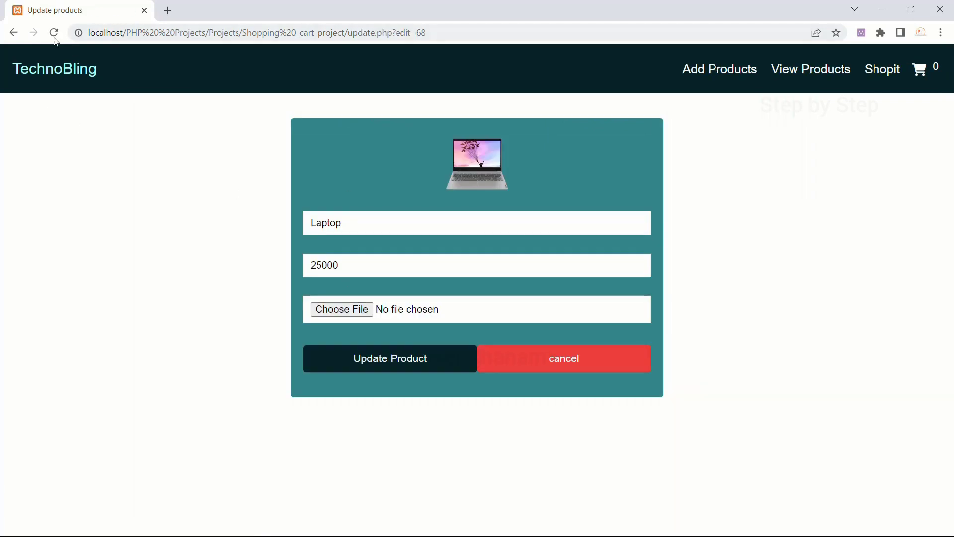
pyautogui.click(784, 71)
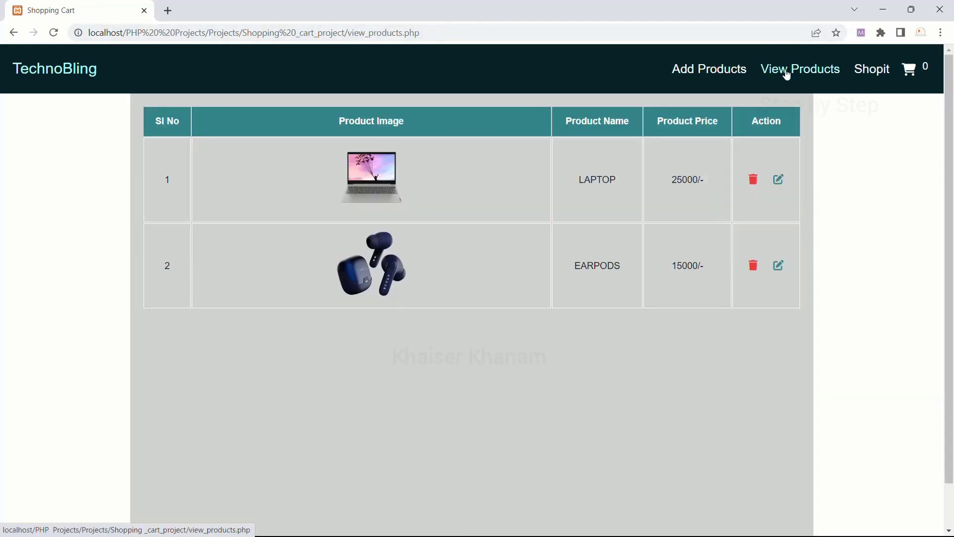
pyautogui.click(866, 73)
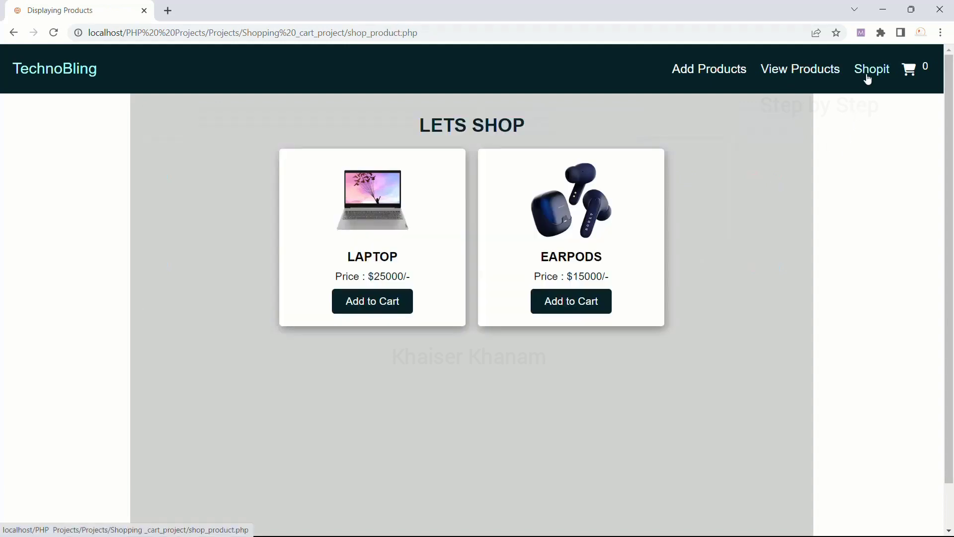
pyautogui.click(779, 72)
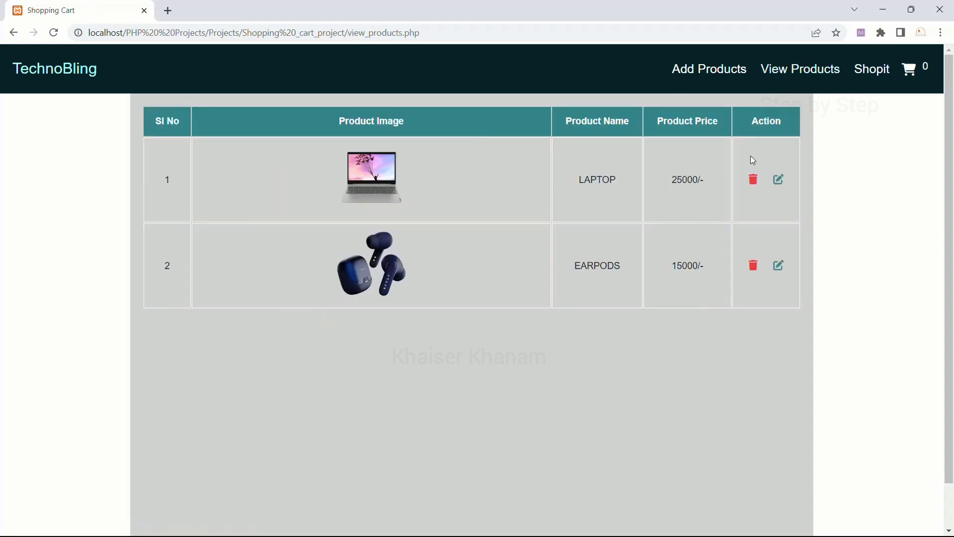
pyautogui.click(860, 75)
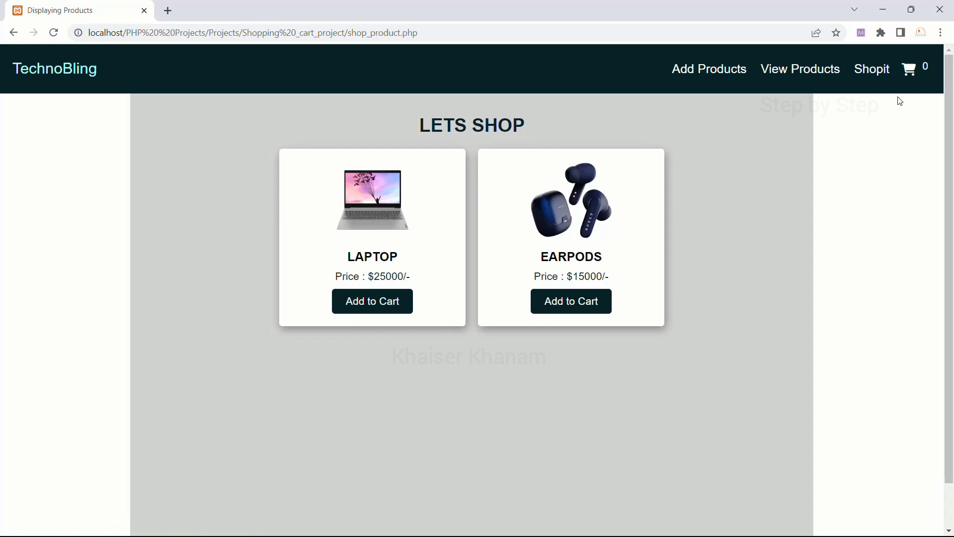
# Start a new product named headphone with price 12000
pyautogui.click(726, 74)
pyautogui.click(420, 193)
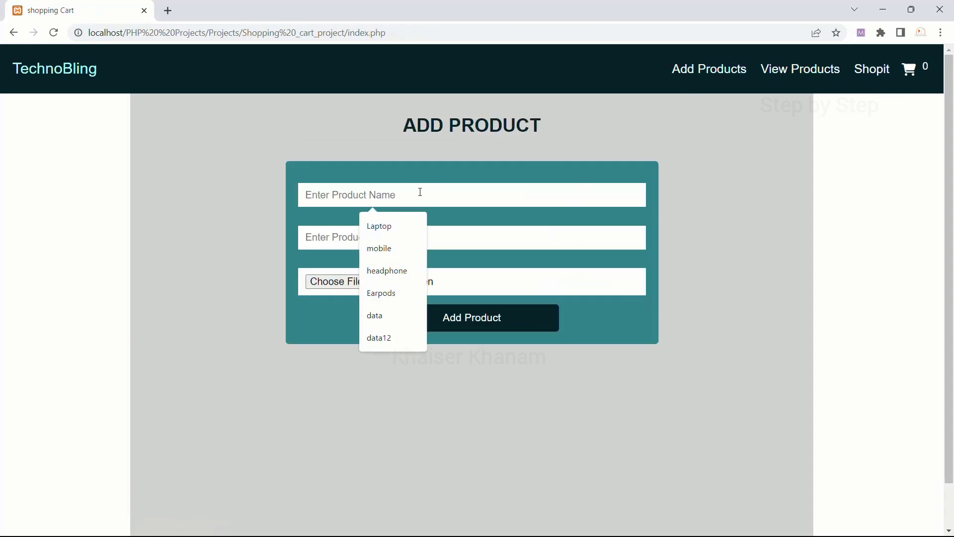
pyautogui.write('headphone')
pyautogui.click(410, 227)
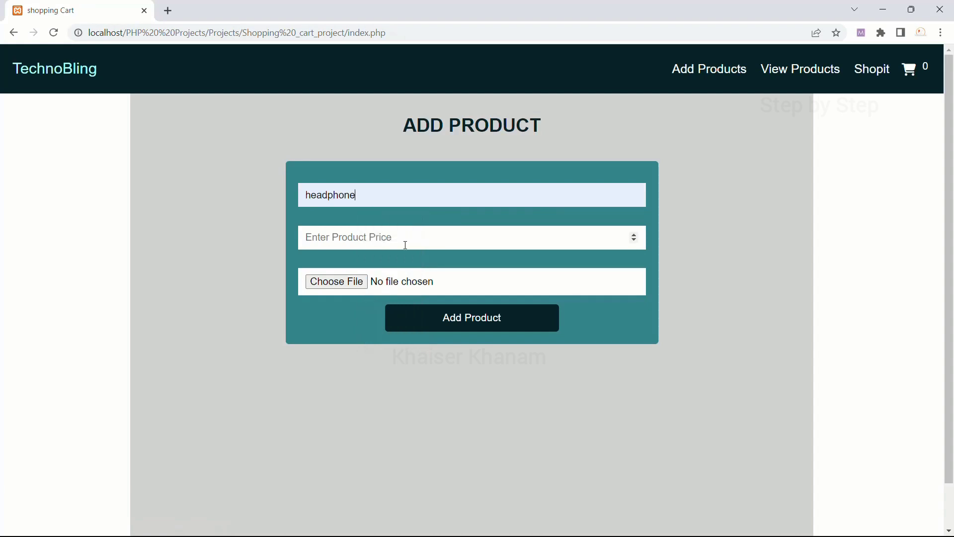
pyautogui.write('12000')
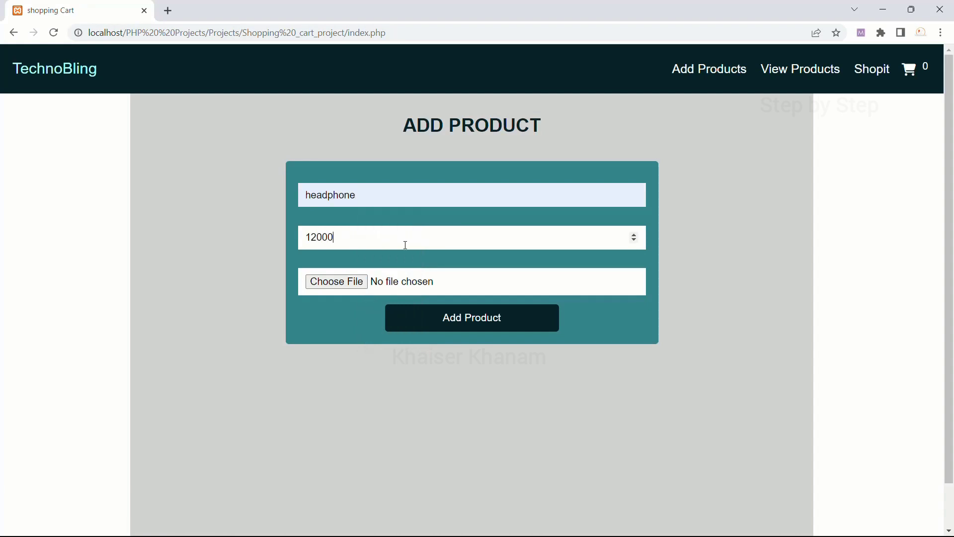
# Attach the headphone image, save the product and view the updated product list
pyautogui.click(337, 281)
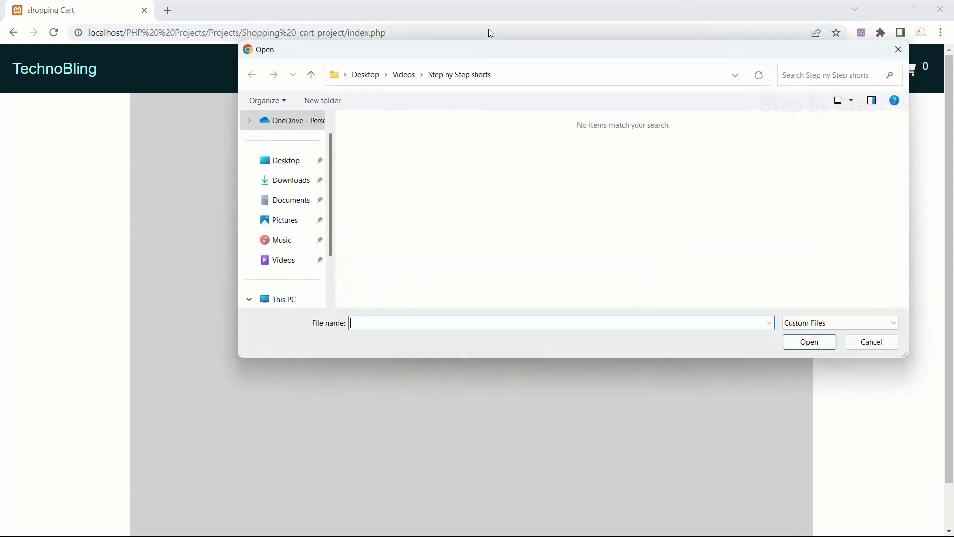
pyautogui.click(379, 149)
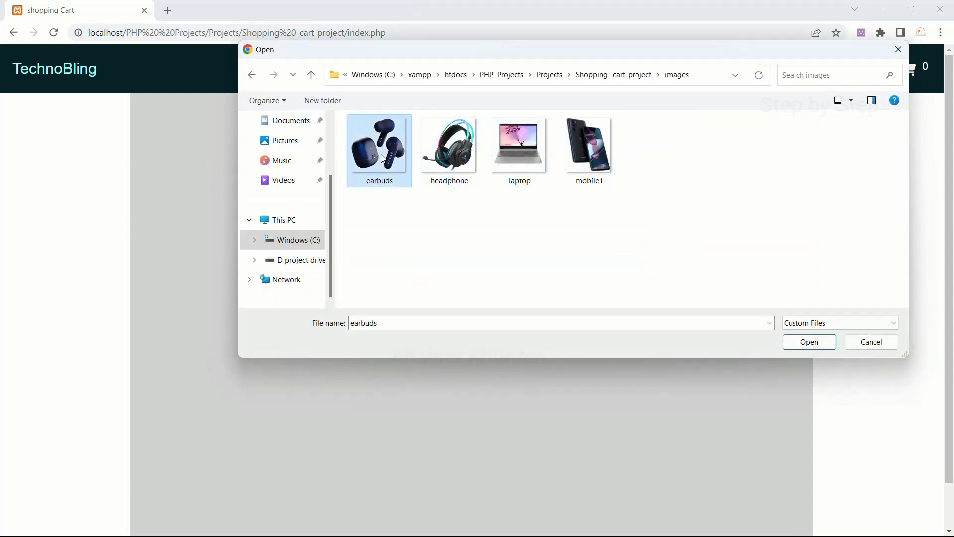
pyautogui.click(452, 151)
pyautogui.click(810, 342)
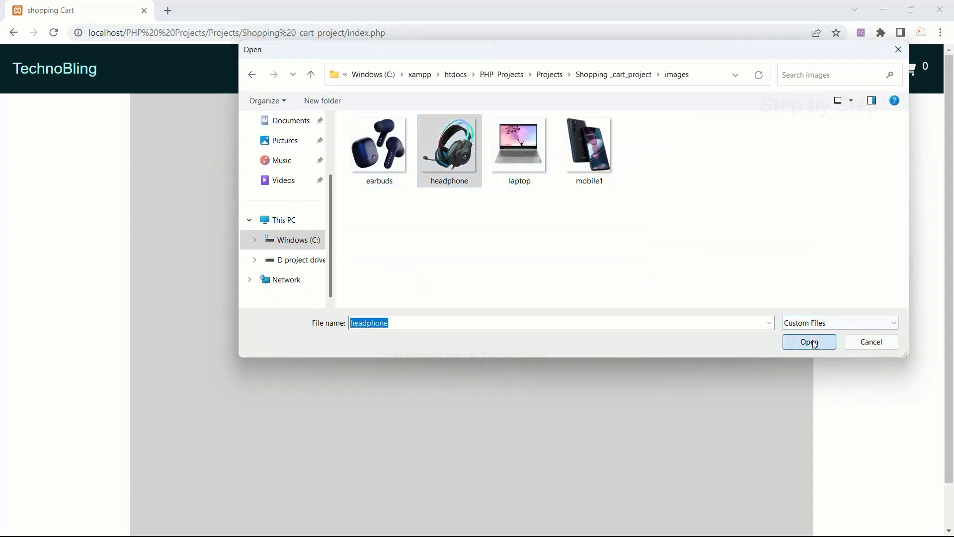
pyautogui.click(515, 328)
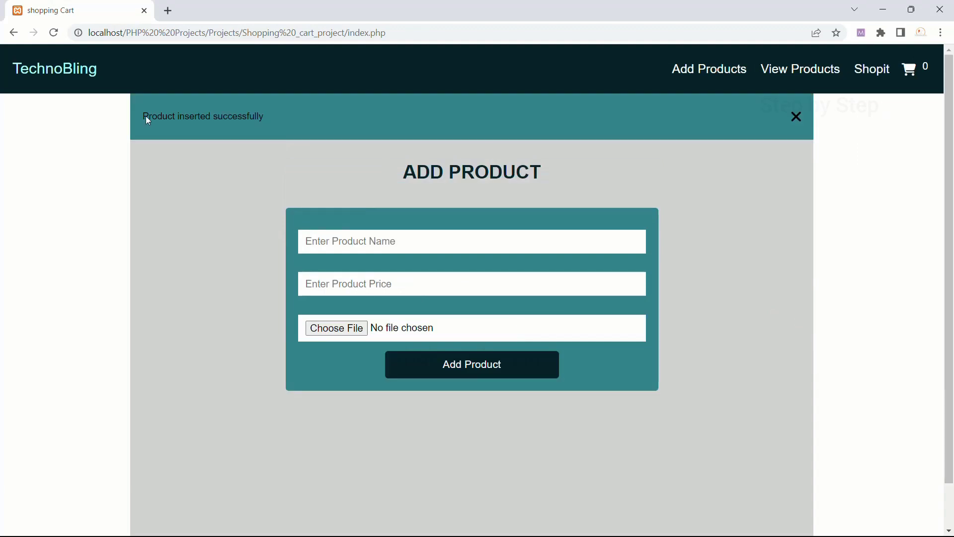
pyautogui.click(789, 72)
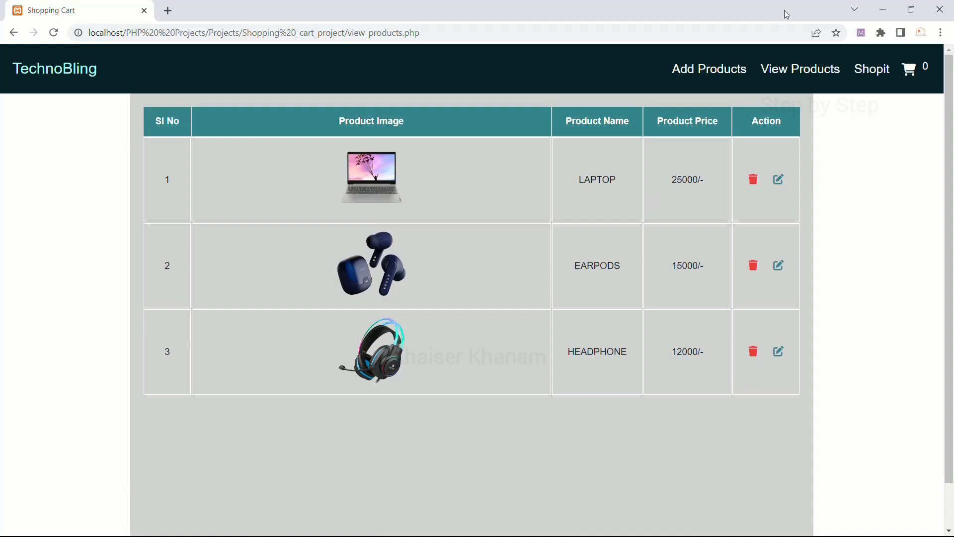
# Check that the cart reads 'Cart is empty', then return to the shop page
pyautogui.click(863, 74)
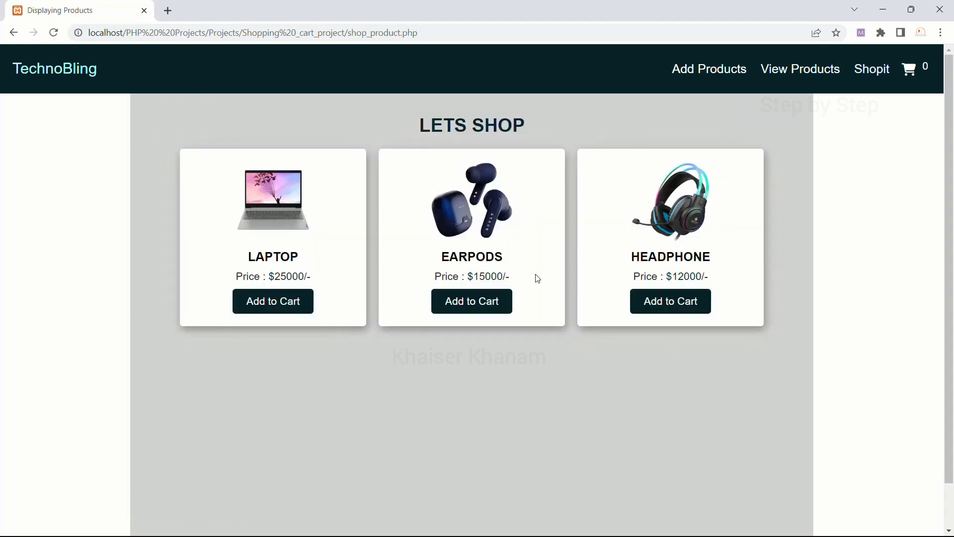
pyautogui.click(916, 73)
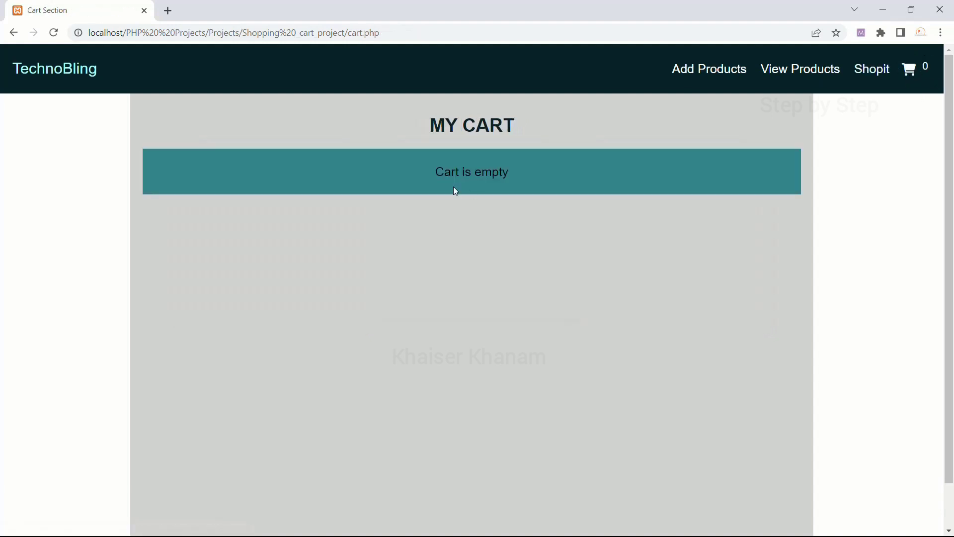
pyautogui.moveTo(440, 171); pyautogui.dragTo(514, 166)
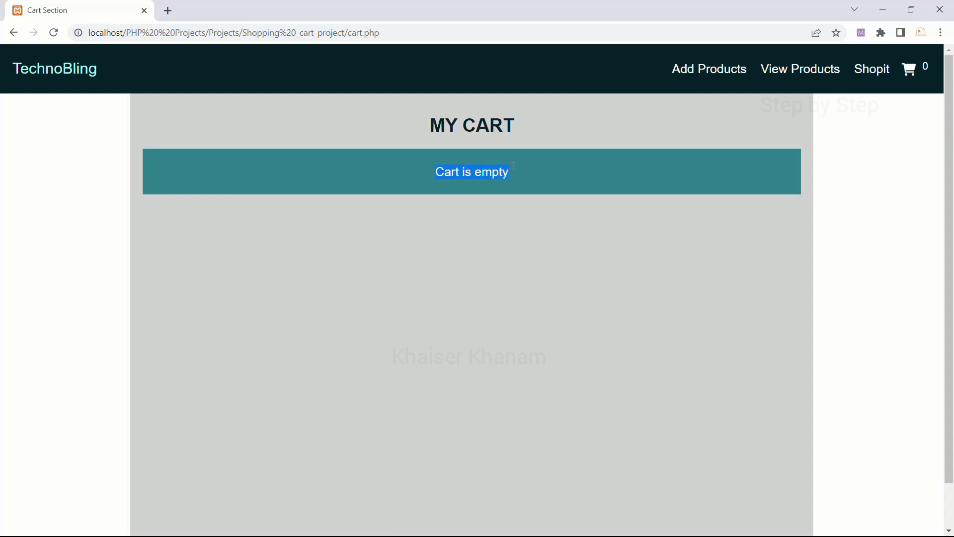
pyautogui.click(869, 78)
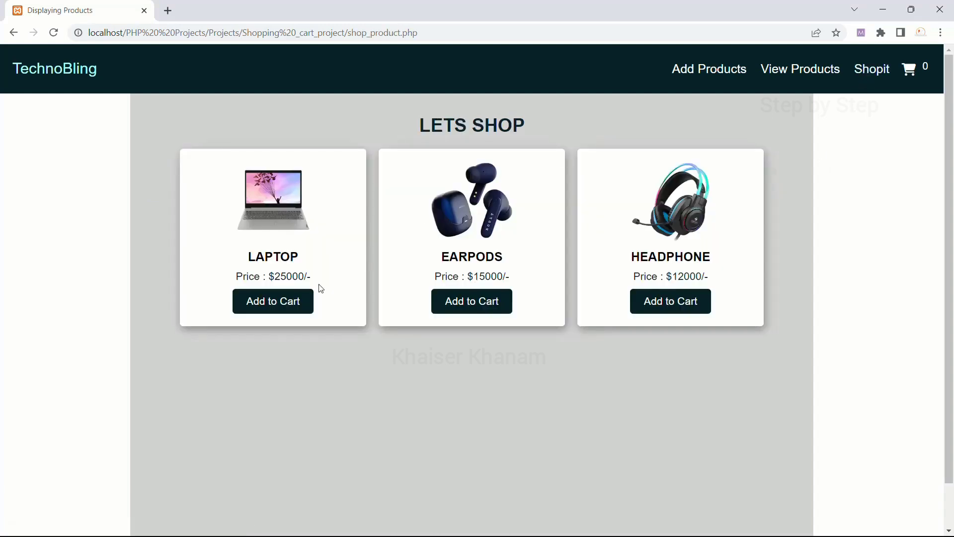
# Add the LAPTOP to the cart and view its 25000 grand total
pyautogui.click(286, 302)
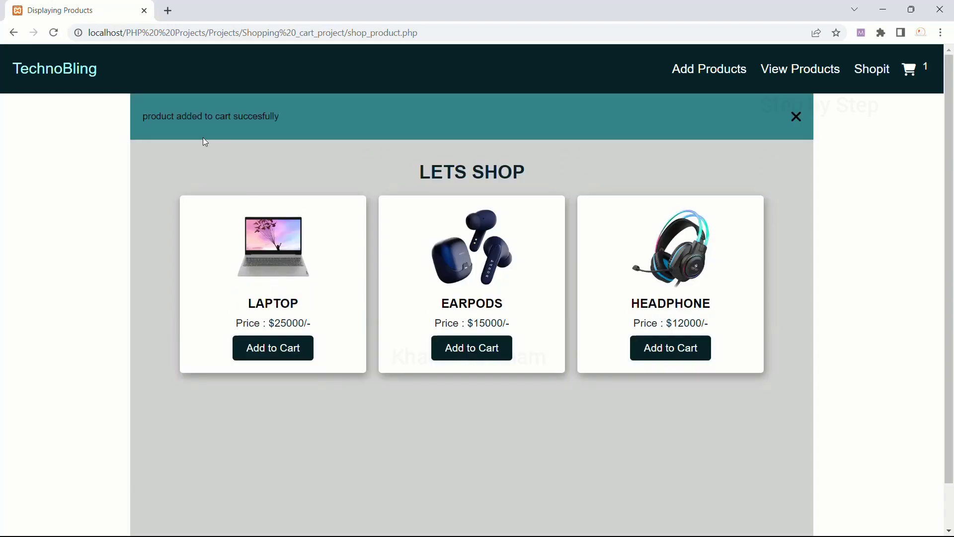
pyautogui.moveTo(142, 116); pyautogui.dragTo(259, 115)
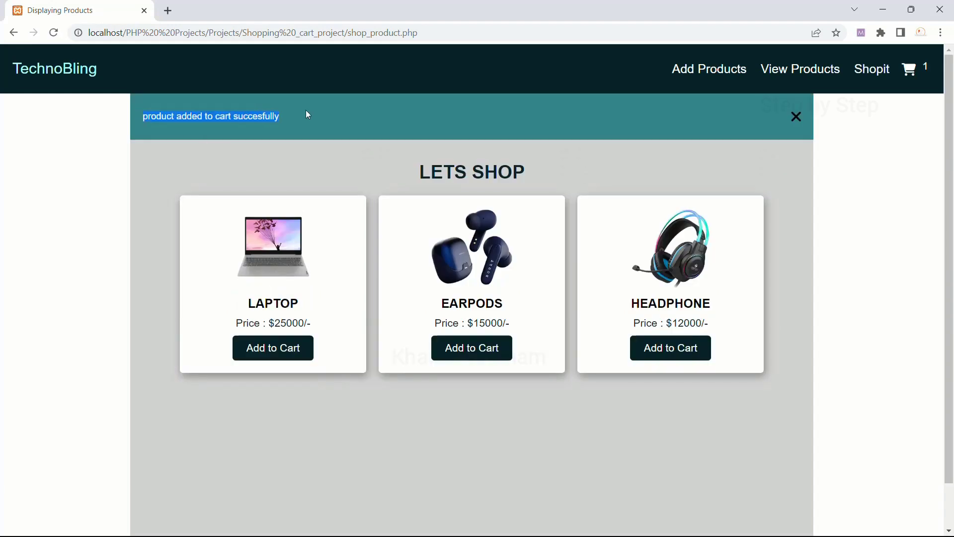
pyautogui.click(910, 75)
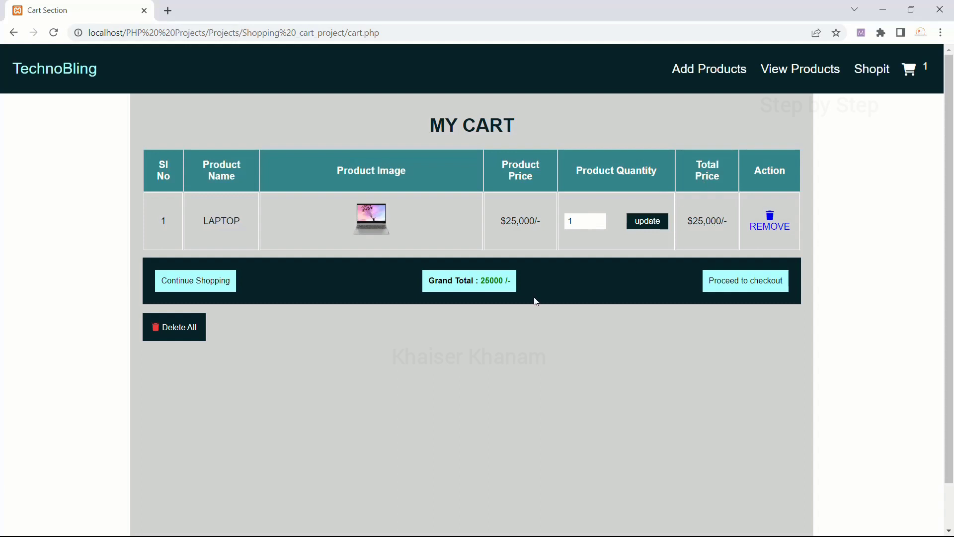
pyautogui.moveTo(478, 282); pyautogui.dragTo(508, 282)
# Update the LAPTOP quantity to 2, showing the $50,000/- total and 50000 grand total
pyautogui.click(600, 219)
pyautogui.click(643, 226)
pyautogui.moveTo(689, 220); pyautogui.dragTo(730, 221)
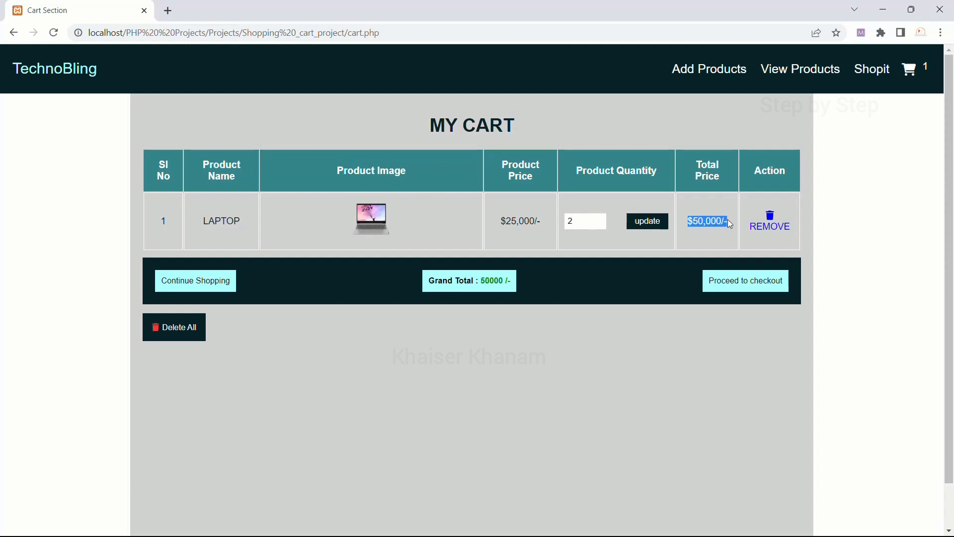
pyautogui.moveTo(500, 221); pyautogui.dragTo(543, 219)
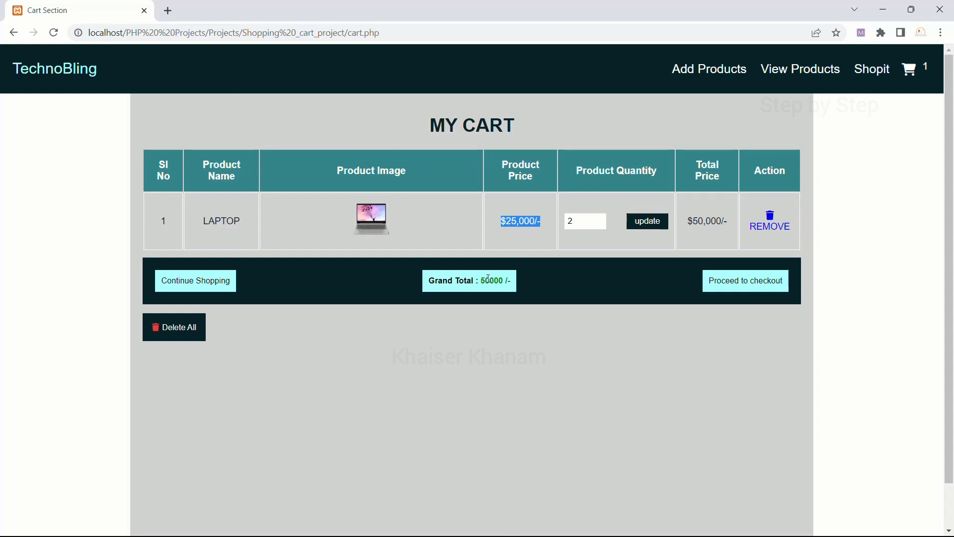
pyautogui.moveTo(480, 281); pyautogui.dragTo(511, 281)
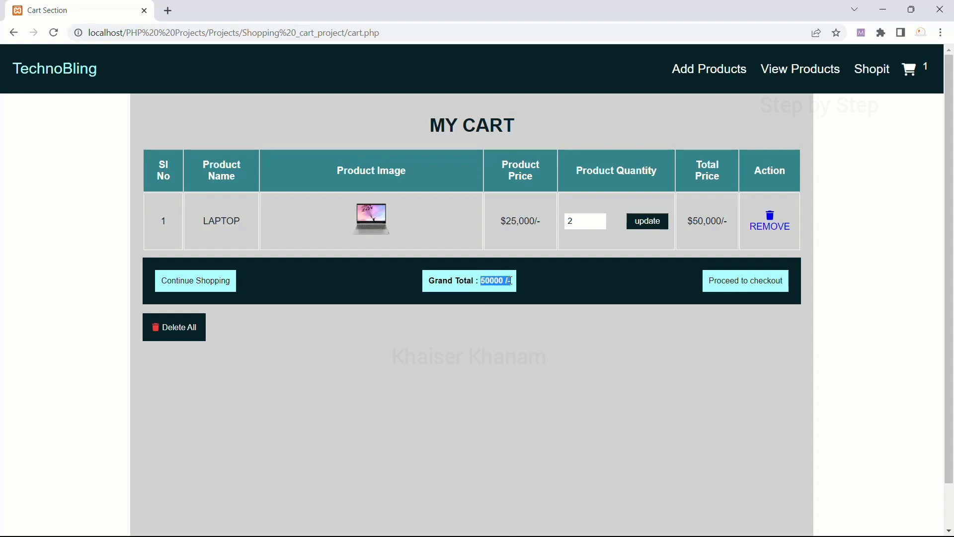
pyautogui.click(867, 73)
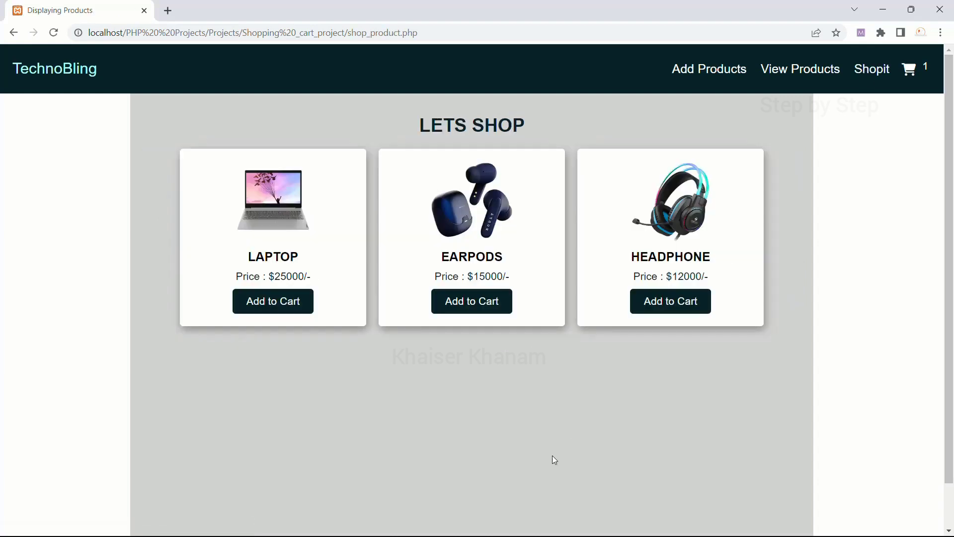
# Try adding the LAPTOP again to show the already-added message, then check the cart
pyautogui.click(287, 310)
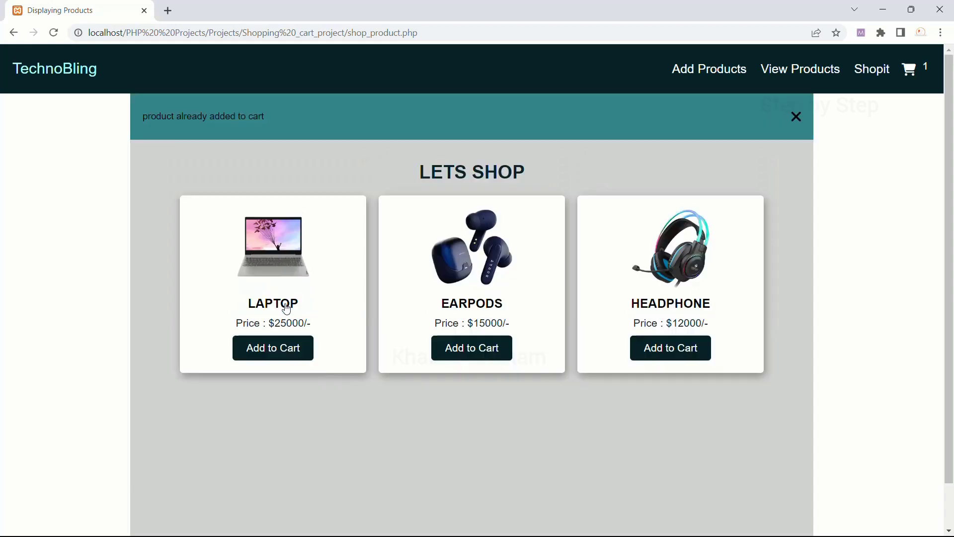
pyautogui.moveTo(144, 118); pyautogui.dragTo(285, 118)
pyautogui.click(142, 122)
pyautogui.moveTo(142, 121); pyautogui.dragTo(279, 120)
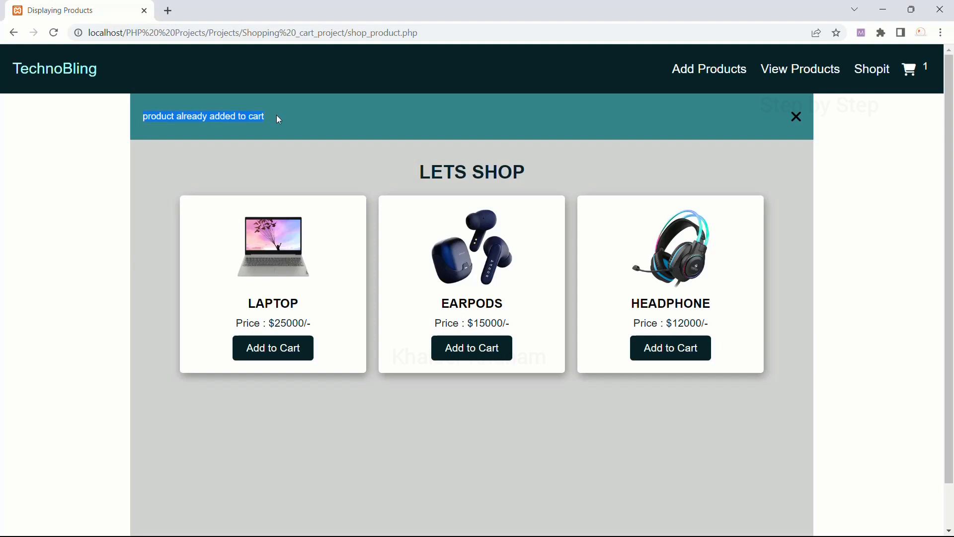
pyautogui.click(910, 70)
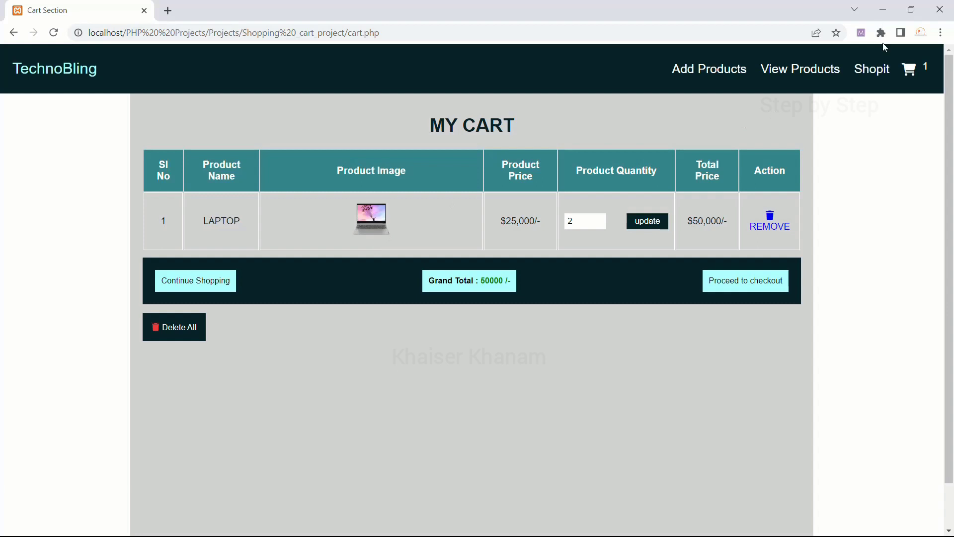
pyautogui.click(885, 71)
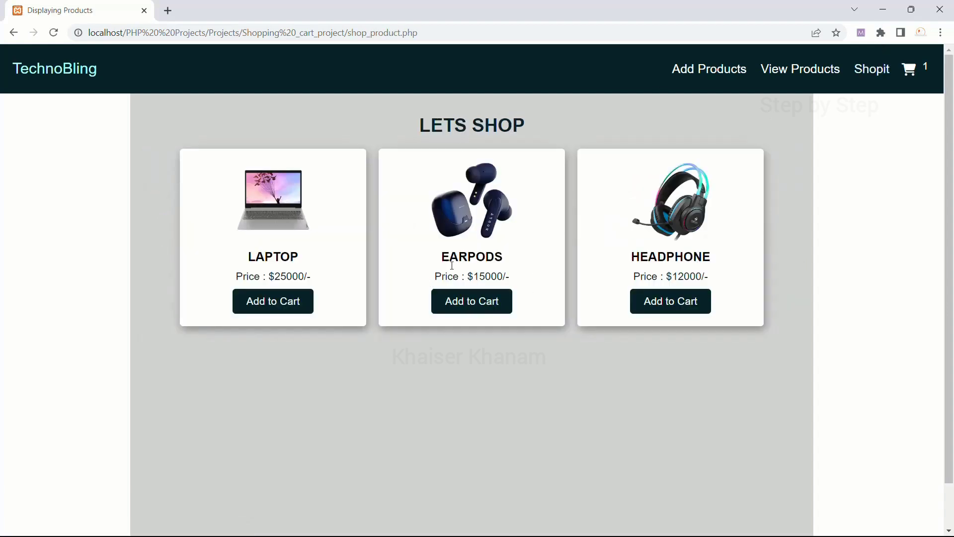
# Add the EARPODS to the cart and open the cart to see both products
pyautogui.click(466, 311)
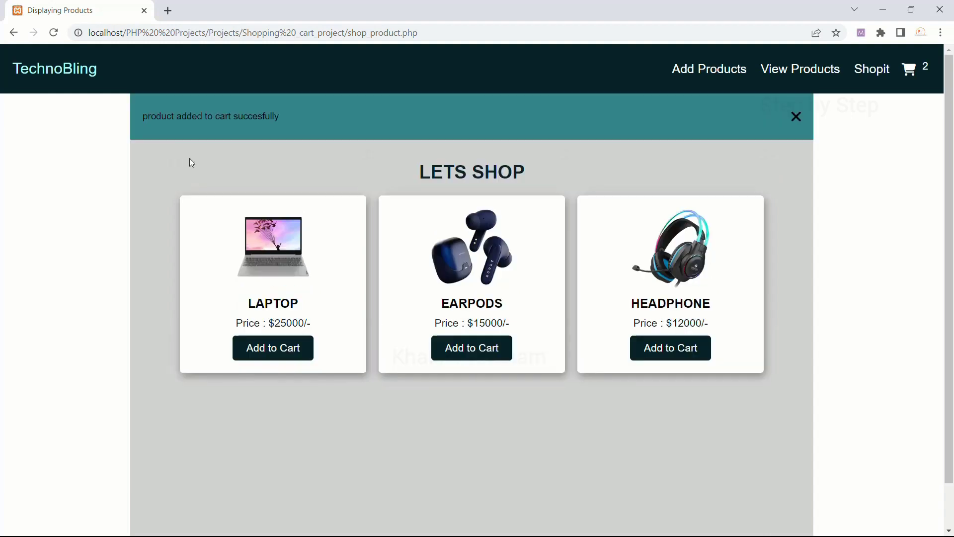
pyautogui.moveTo(160, 119); pyautogui.dragTo(347, 126)
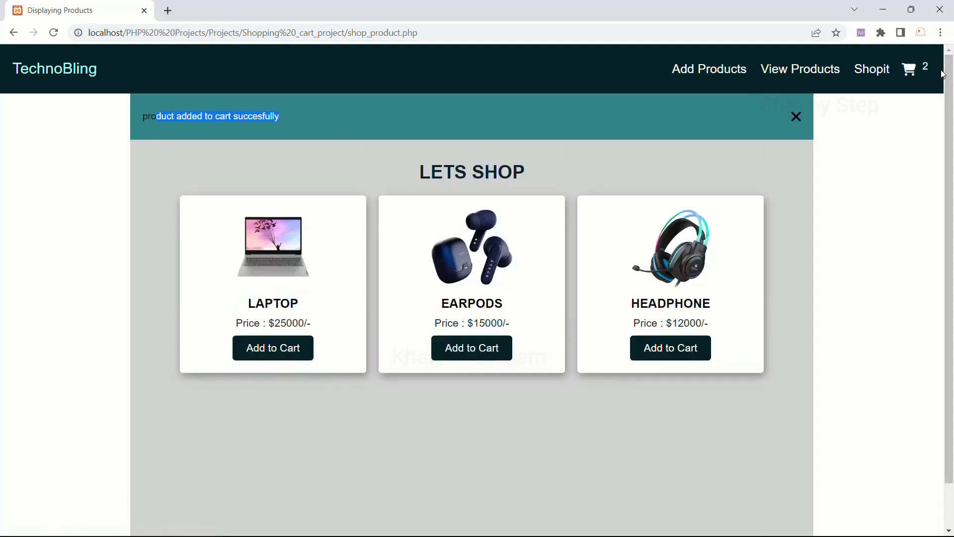
pyautogui.click(916, 75)
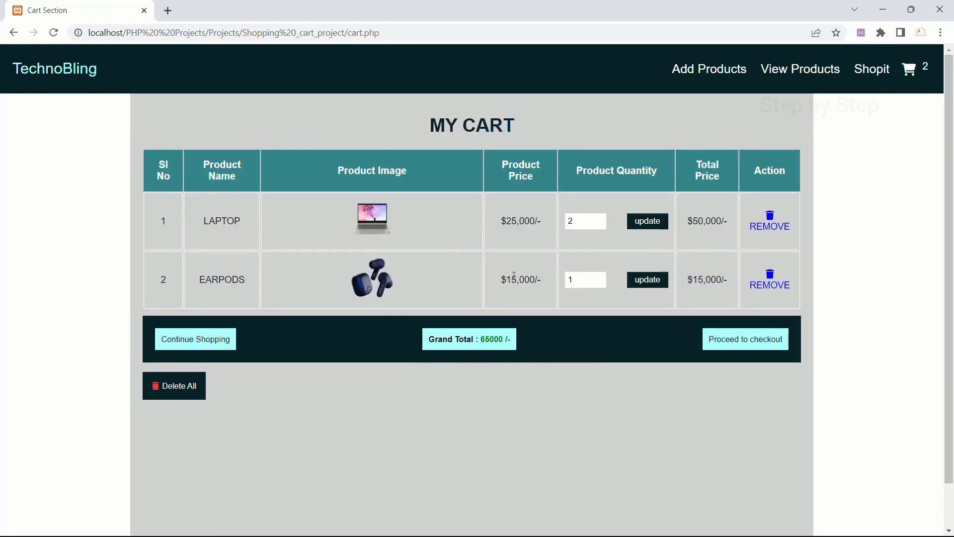
# Point out the 65000 grand total, LAPTOP $50,000/- and EARPODS $15,000/- totals
pyautogui.moveTo(477, 341); pyautogui.dragTo(505, 341)
pyautogui.moveTo(687, 221); pyautogui.dragTo(724, 221)
pyautogui.moveTo(687, 280); pyautogui.dragTo(739, 280)
pyautogui.click(507, 223)
pyautogui.moveTo(508, 223); pyautogui.dragTo(541, 222)
pyautogui.click(510, 276)
# Update EARPODS quantity to 2, giving a $30,000/- line total and 80000 grand total
pyautogui.click(601, 277)
pyautogui.click(641, 280)
pyautogui.moveTo(501, 280); pyautogui.dragTo(543, 279)
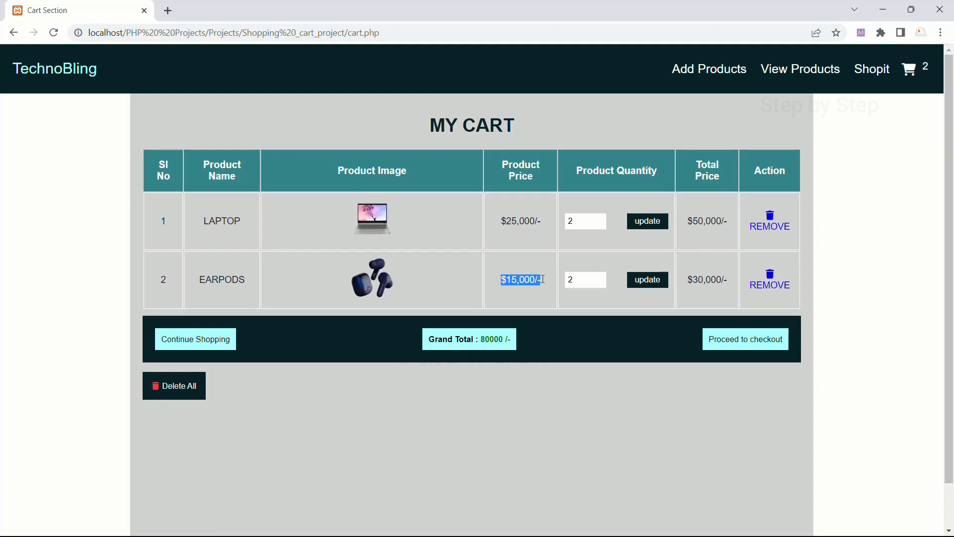
pyautogui.moveTo(688, 280); pyautogui.dragTo(731, 280)
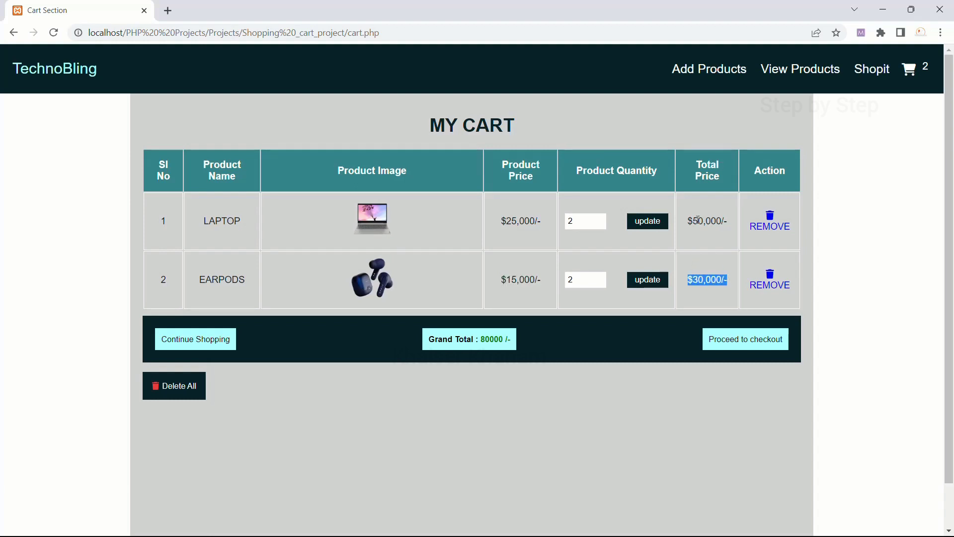
pyautogui.moveTo(687, 220); pyautogui.dragTo(728, 220)
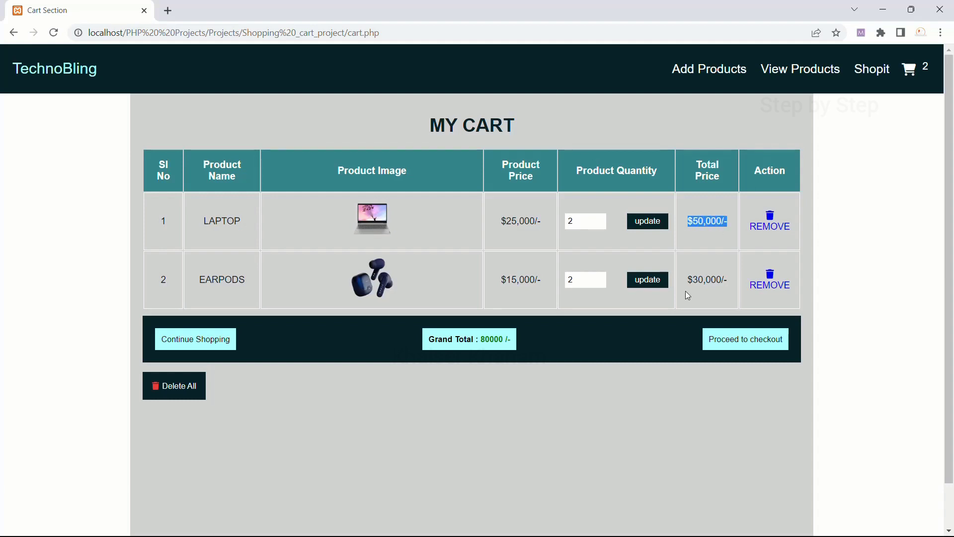
pyautogui.moveTo(694, 279); pyautogui.dragTo(729, 279)
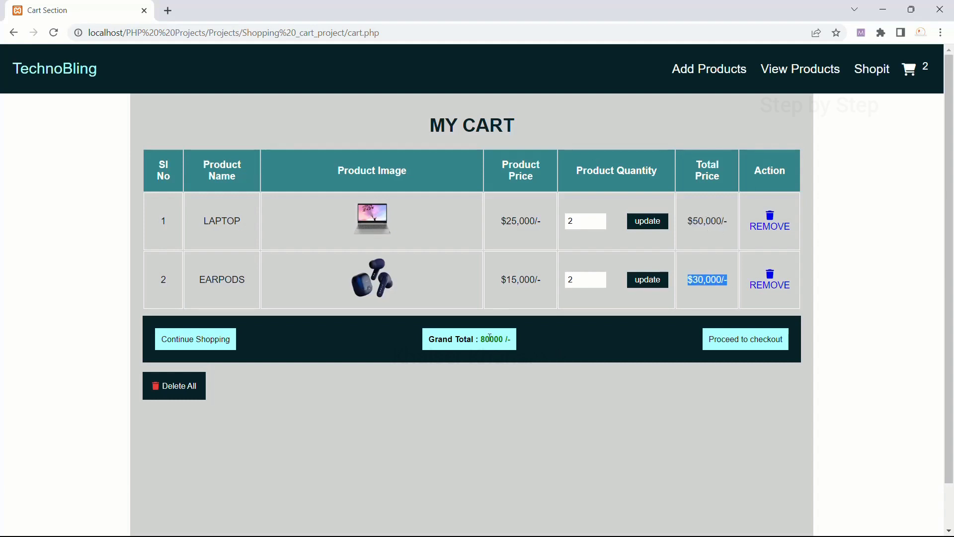
pyautogui.moveTo(485, 340); pyautogui.dragTo(514, 342)
# Update the LAPTOP quantity to 3 and the EARPODS quantity to 1
pyautogui.click(599, 222)
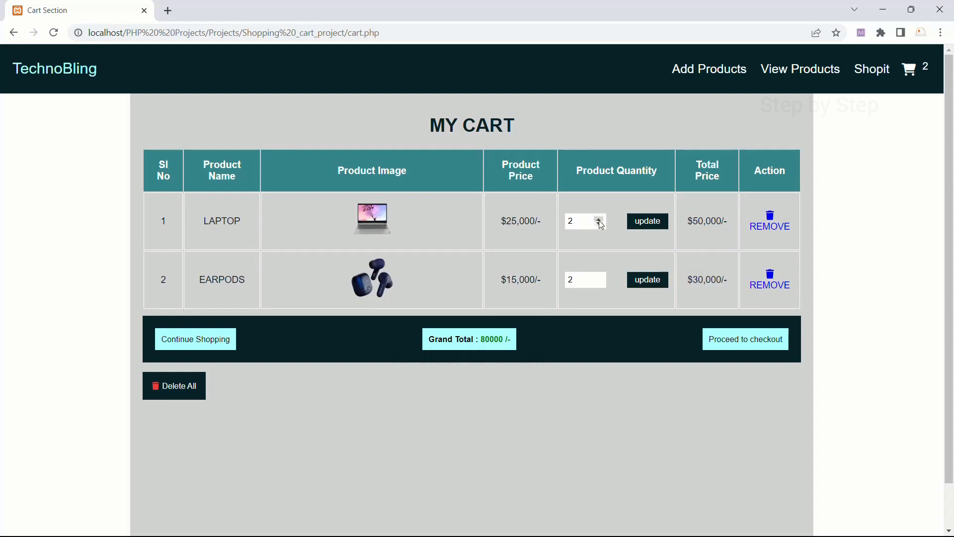
pyautogui.click(600, 219)
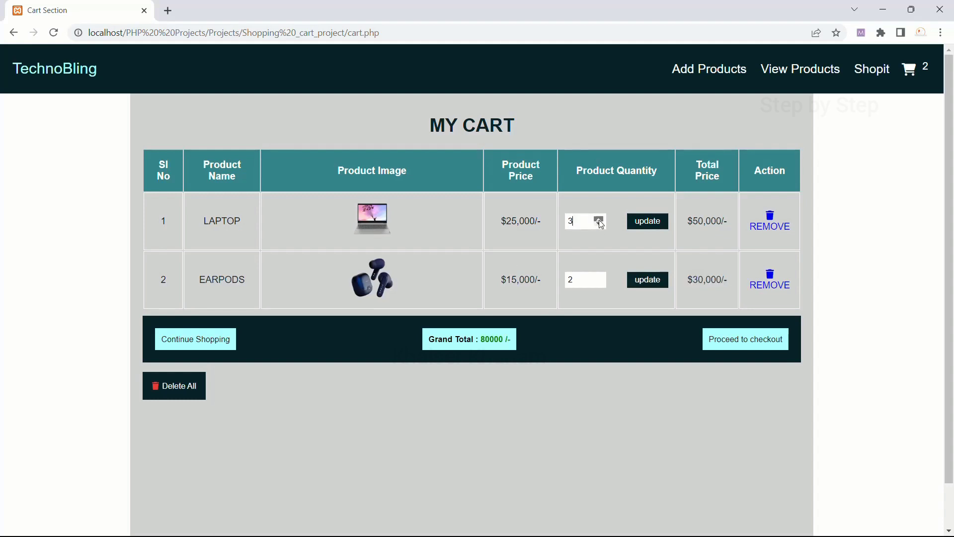
pyautogui.click(653, 223)
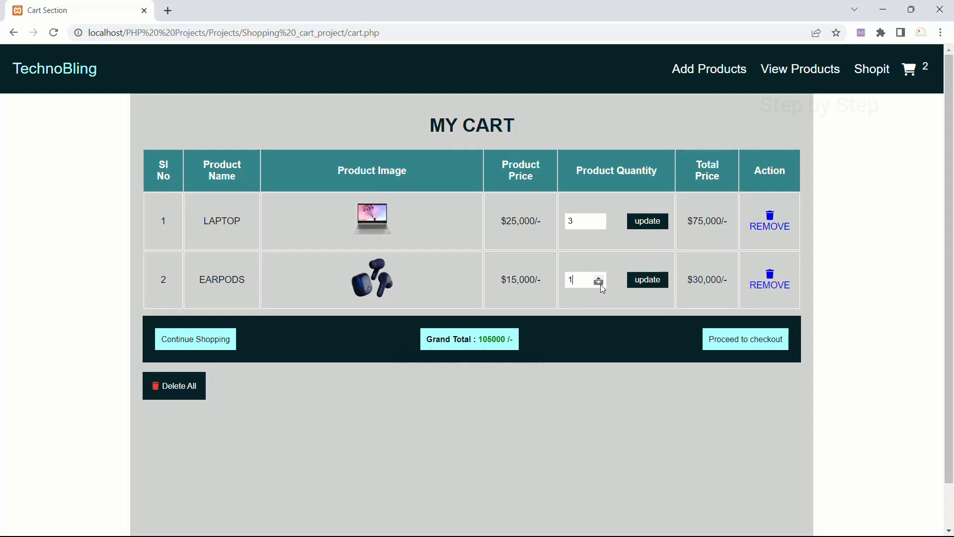
pyautogui.click(656, 282)
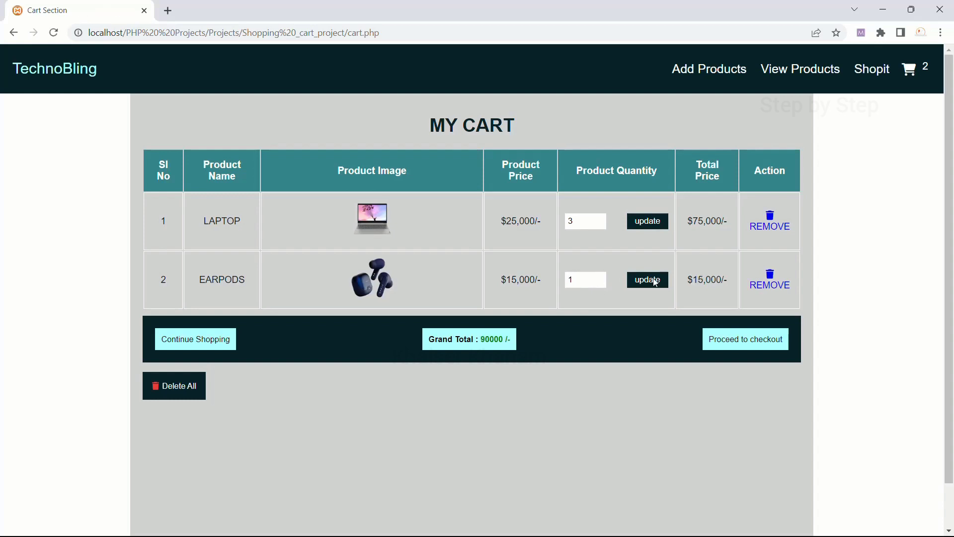
# Point out the LAPTOP $75,000/-, EARPODS $15,000/- and 90000 grand total
pyautogui.moveTo(688, 279); pyautogui.dragTo(728, 280)
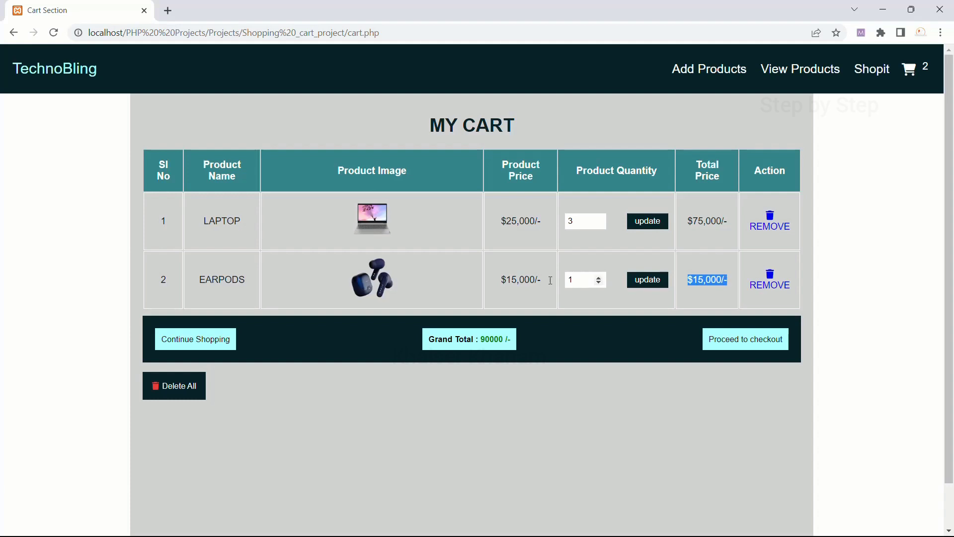
pyautogui.moveTo(501, 280); pyautogui.dragTo(538, 280)
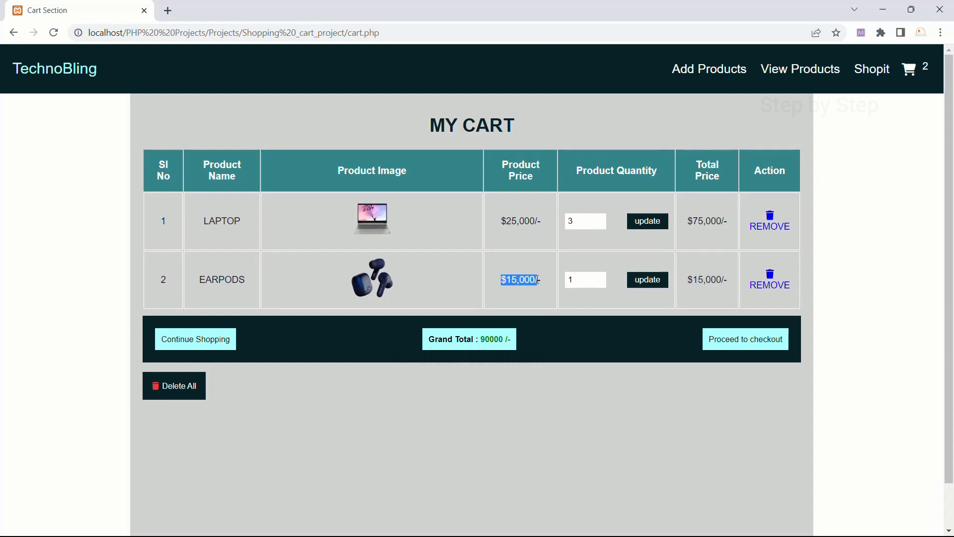
pyautogui.moveTo(481, 339); pyautogui.dragTo(513, 339)
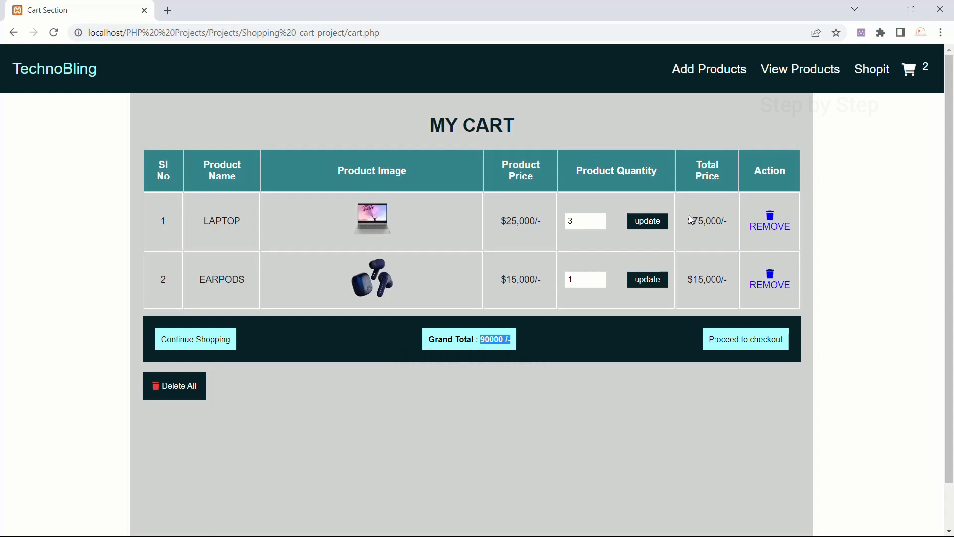
pyautogui.moveTo(688, 220); pyautogui.dragTo(713, 218)
pyautogui.moveTo(688, 279); pyautogui.dragTo(726, 280)
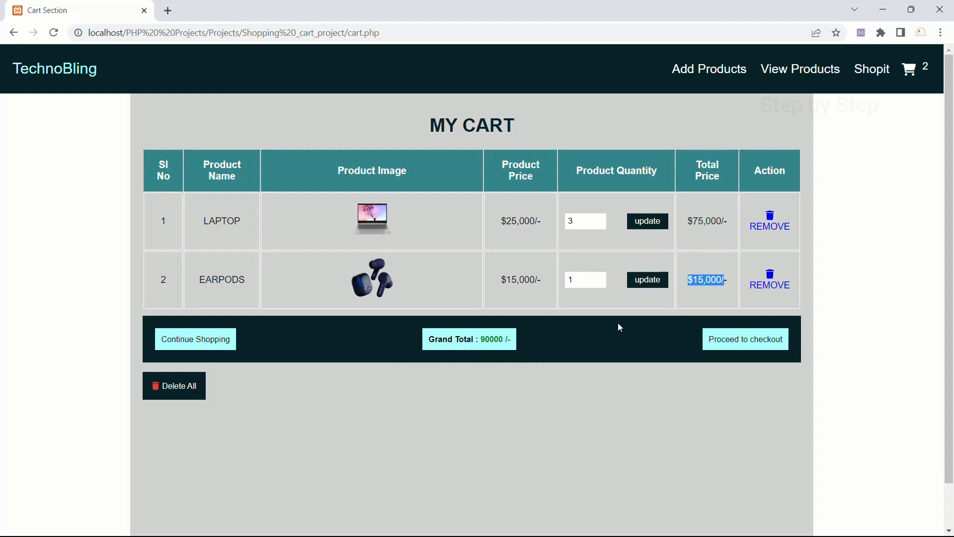
pyautogui.moveTo(481, 339); pyautogui.dragTo(526, 342)
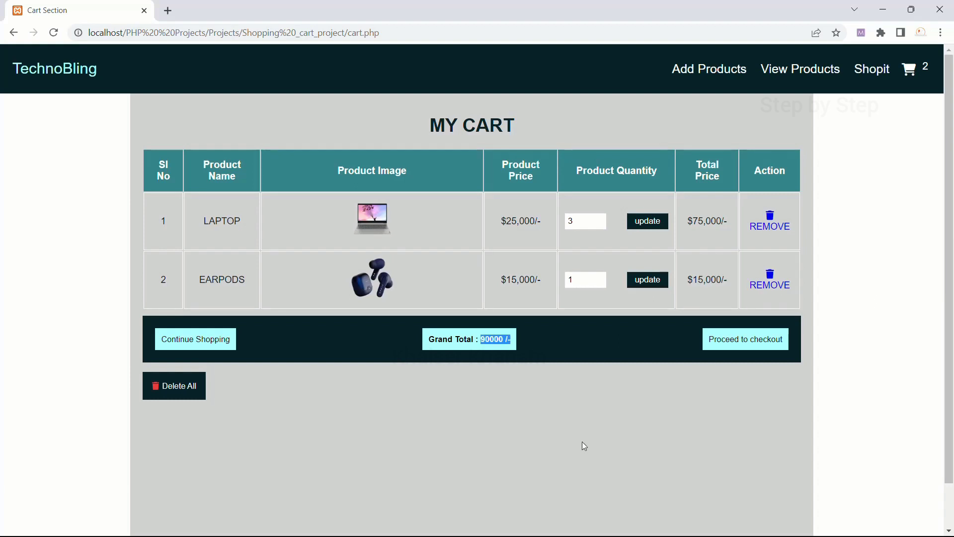
# Remove the LAPTOP from the cart with confirmation, then go to the Lets Shop page
pyautogui.click(771, 218)
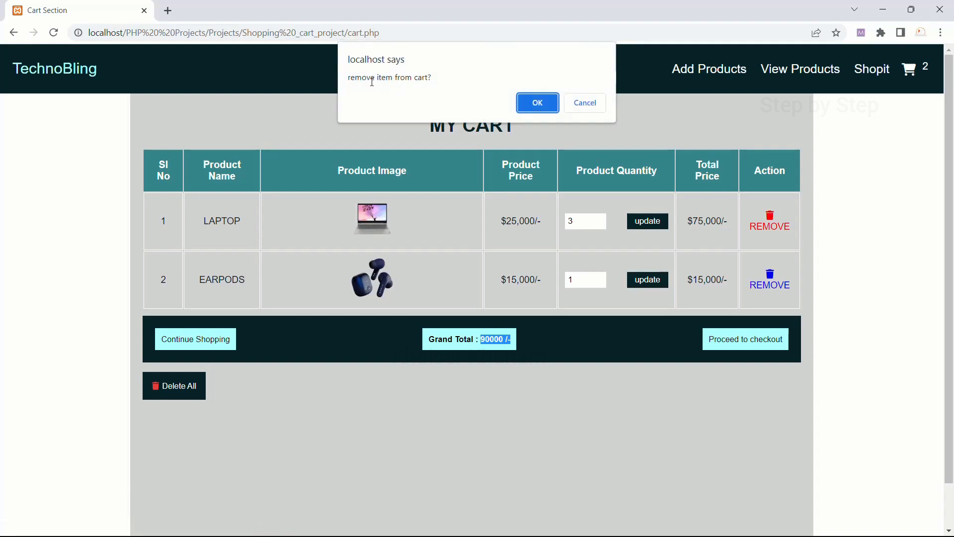
pyautogui.click(536, 103)
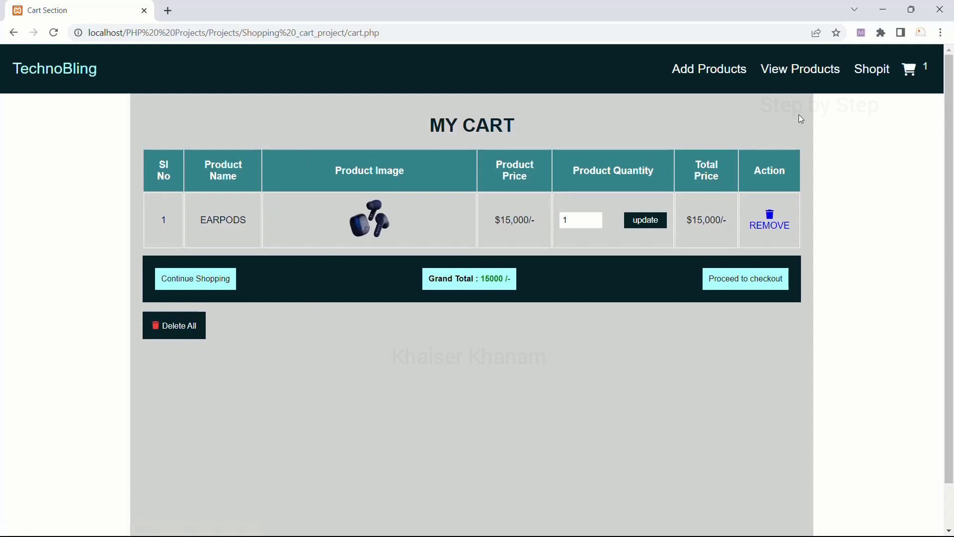
pyautogui.click(872, 71)
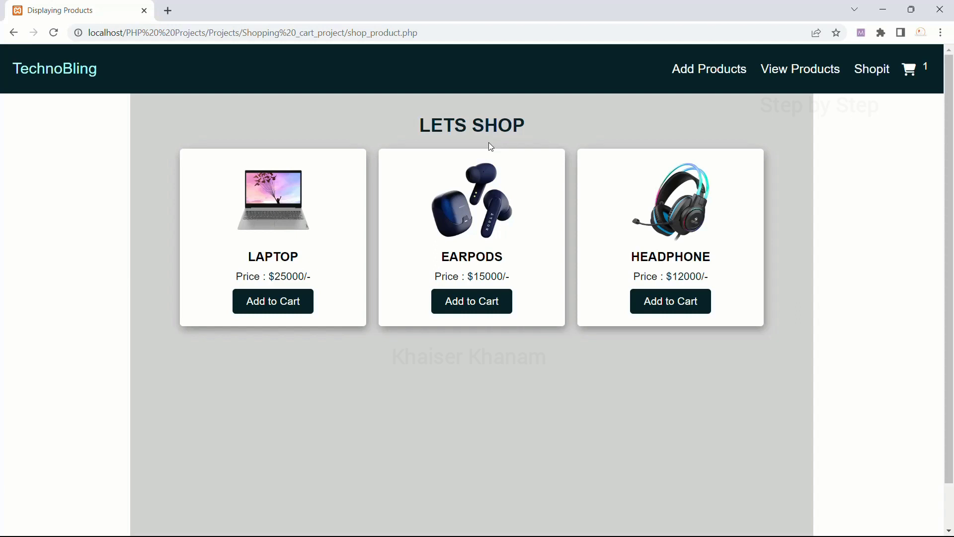
# Check the cart holds only EARPODS at 15000, then return to the shop
pyautogui.click(921, 75)
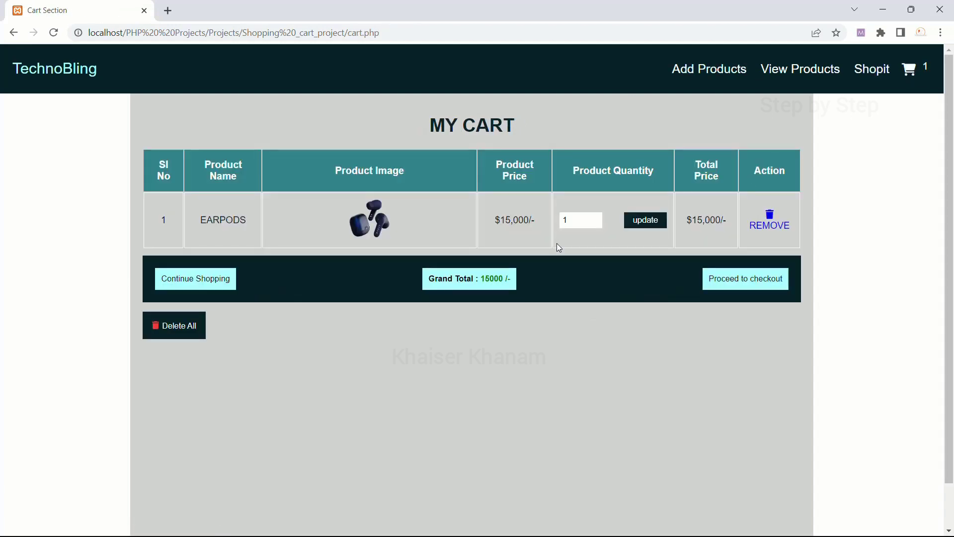
pyautogui.moveTo(688, 219); pyautogui.dragTo(731, 224)
pyautogui.moveTo(482, 278); pyautogui.dragTo(525, 283)
pyautogui.click(876, 73)
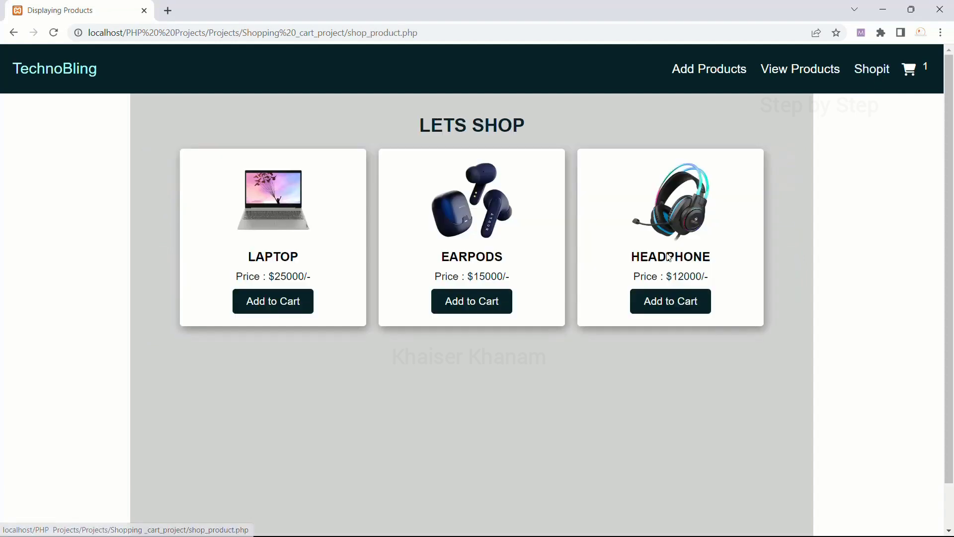
# Add the HEADPHONE to the cart and view the cart with both items
pyautogui.click(685, 304)
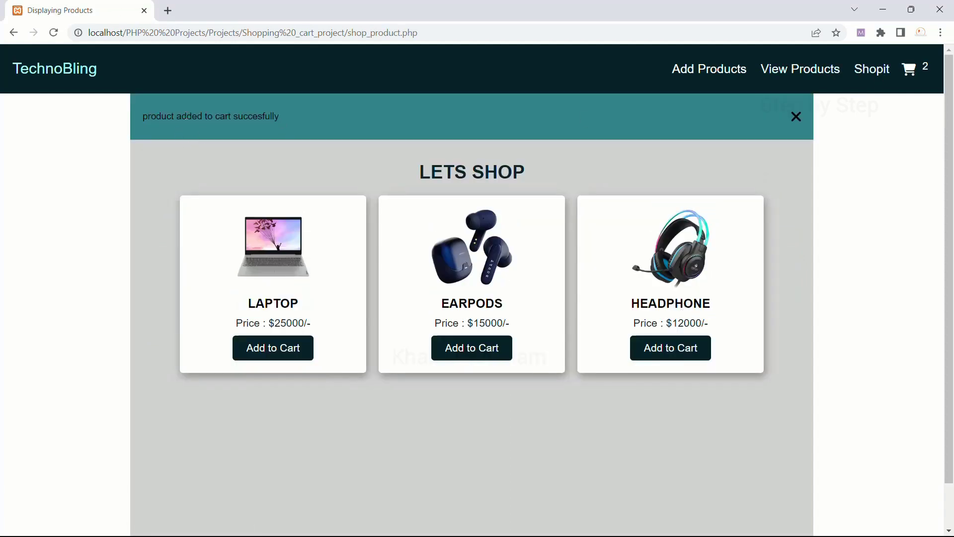
pyautogui.moveTo(187, 117); pyautogui.dragTo(386, 118)
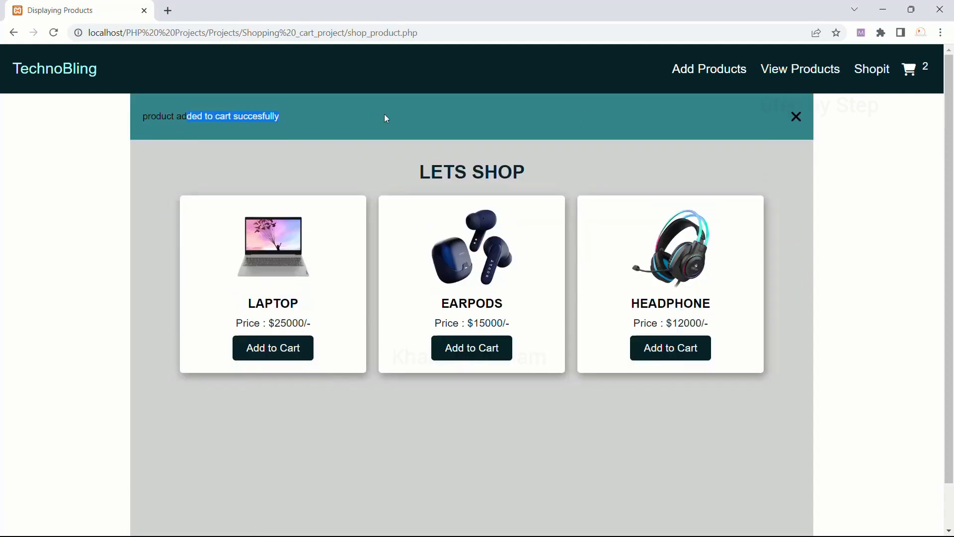
pyautogui.click(907, 69)
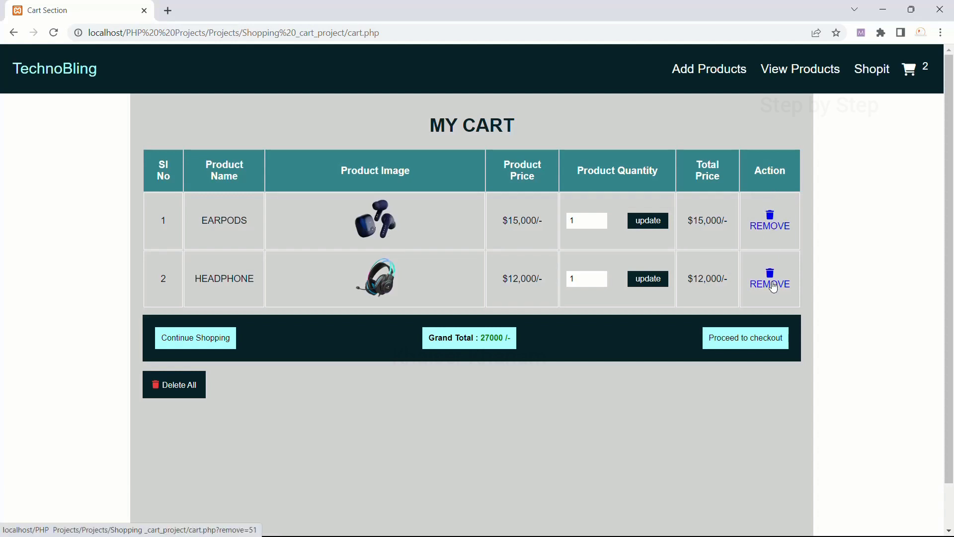
# Delete all cart items with confirmation, leaving the 'Cart is empty' message
pyautogui.click(155, 390)
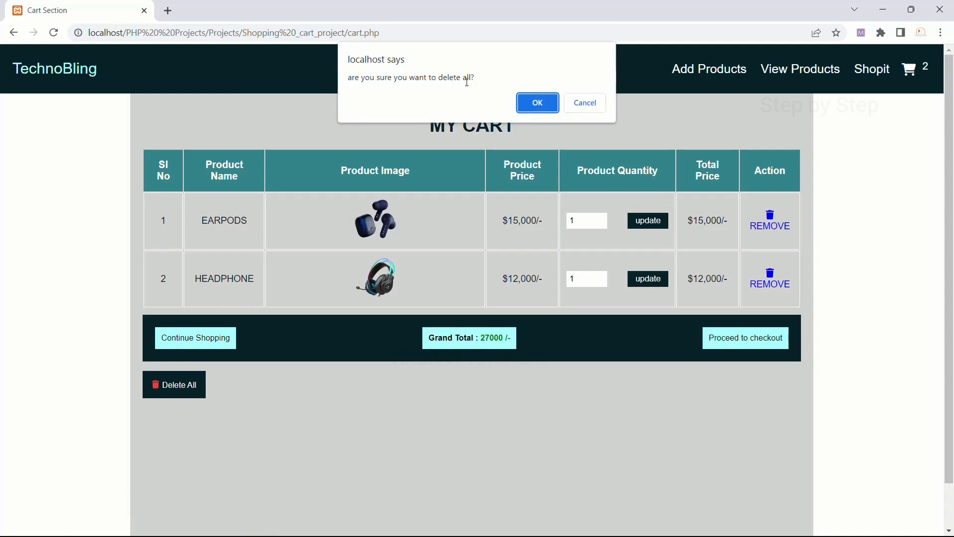
pyautogui.click(537, 102)
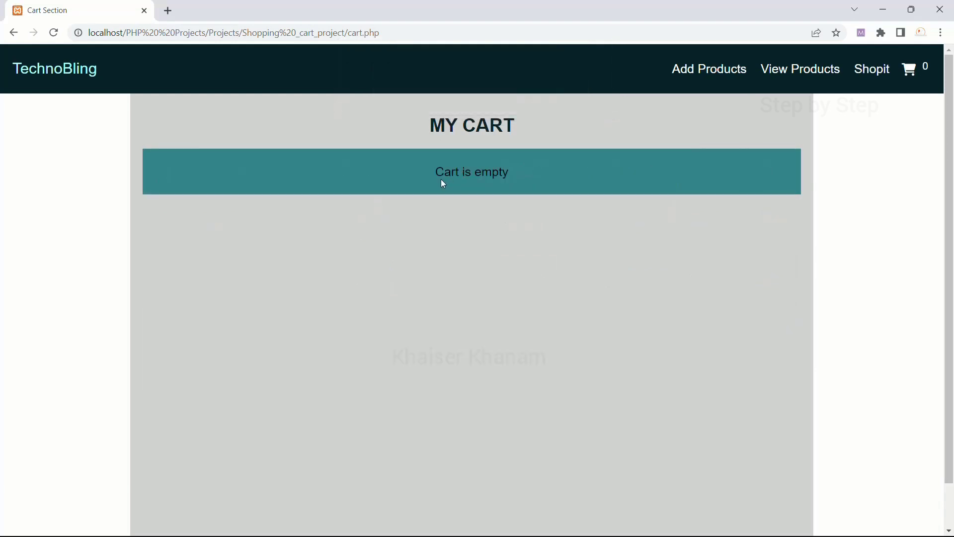
pyautogui.moveTo(441, 181); pyautogui.dragTo(504, 173)
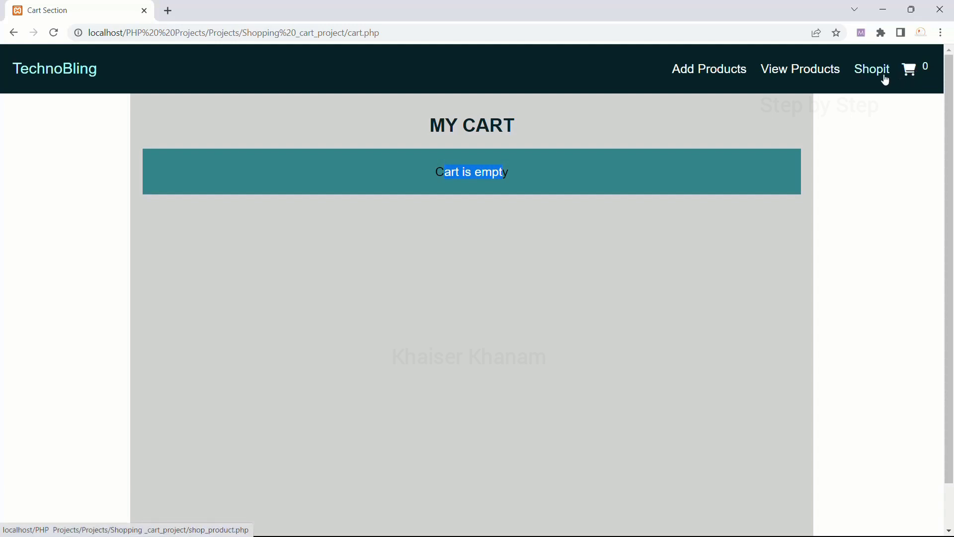
# Browse the Shopit page, the View Products table and the Add Products form
pyautogui.click(887, 81)
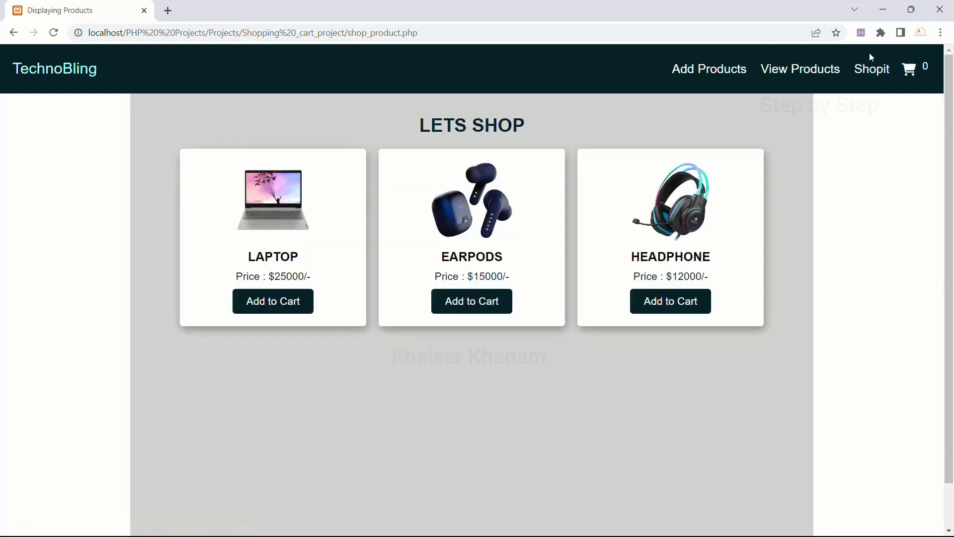
pyautogui.click(812, 81)
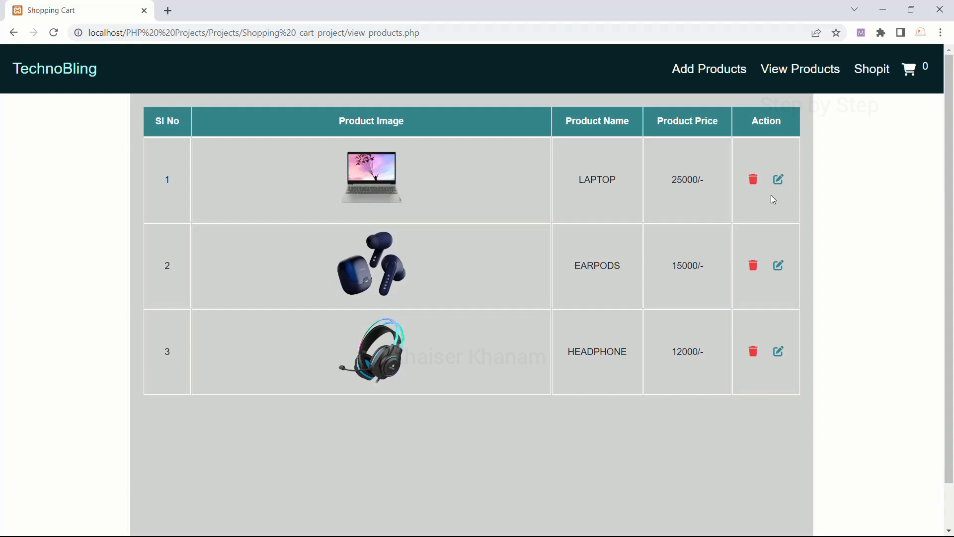
pyautogui.click(708, 69)
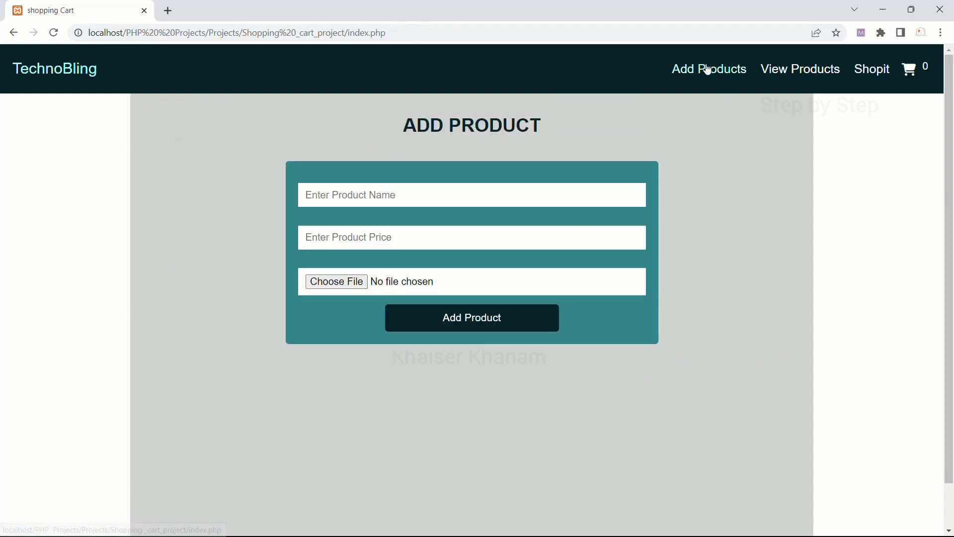
pyautogui.click(805, 70)
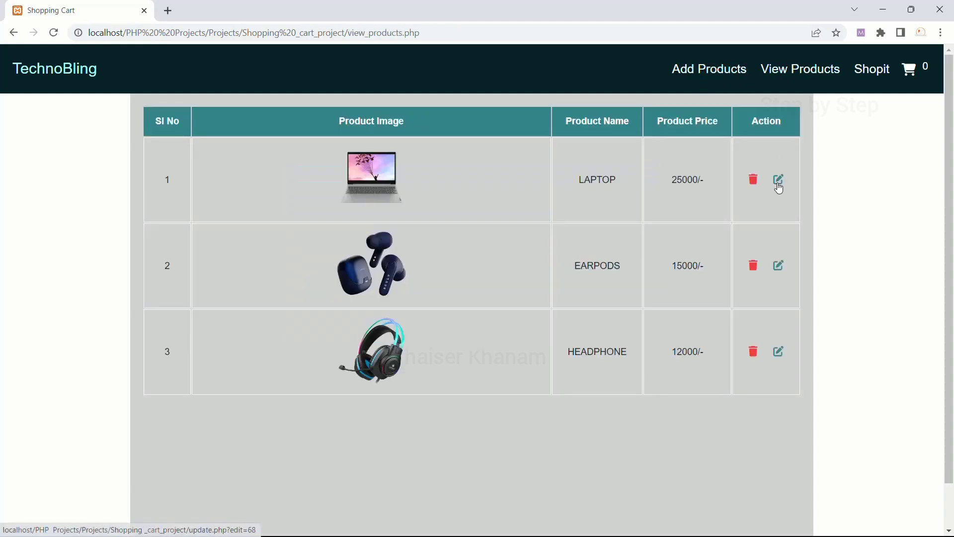
# Open the LAPTOP edit form, then start deleting the LAPTOP product and cancel
pyautogui.click(779, 182)
pyautogui.click(804, 70)
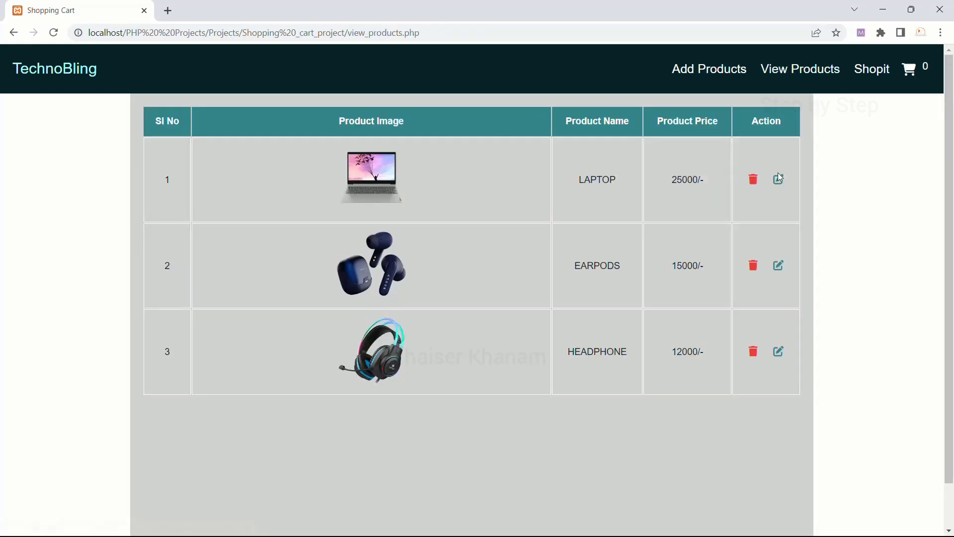
pyautogui.click(754, 180)
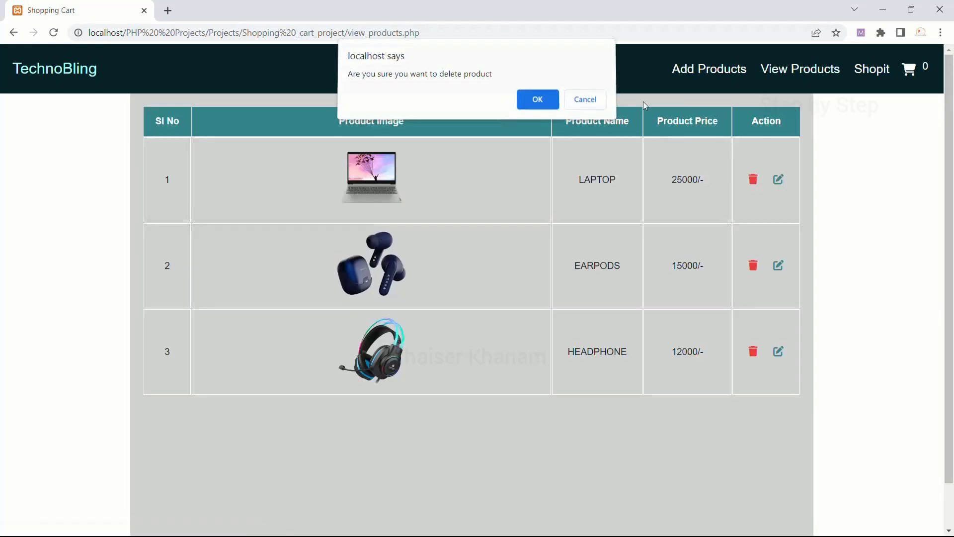
pyautogui.click(585, 99)
# Add one HEADPHONE from Shopit and view the cart showing the 12000 grand total
pyautogui.click(872, 69)
pyautogui.click(670, 301)
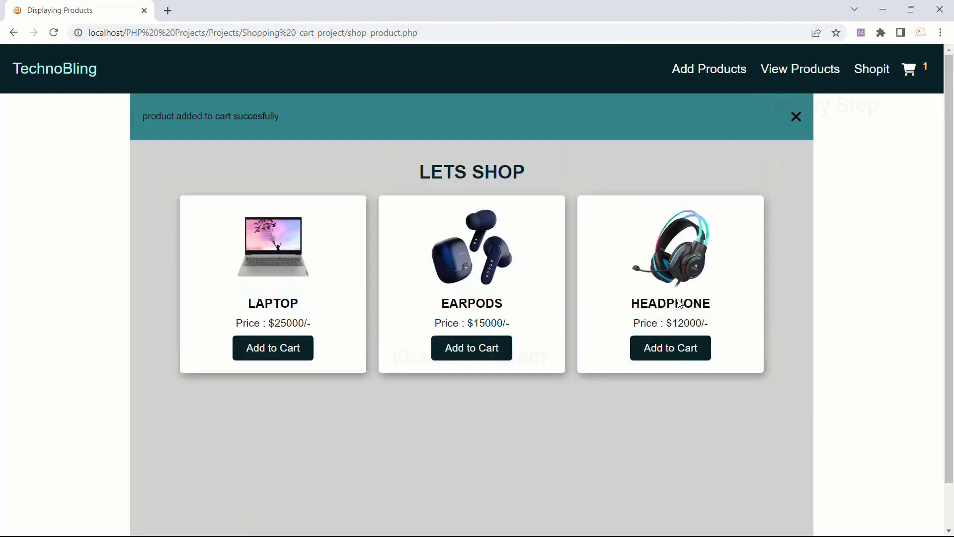
pyautogui.click(909, 70)
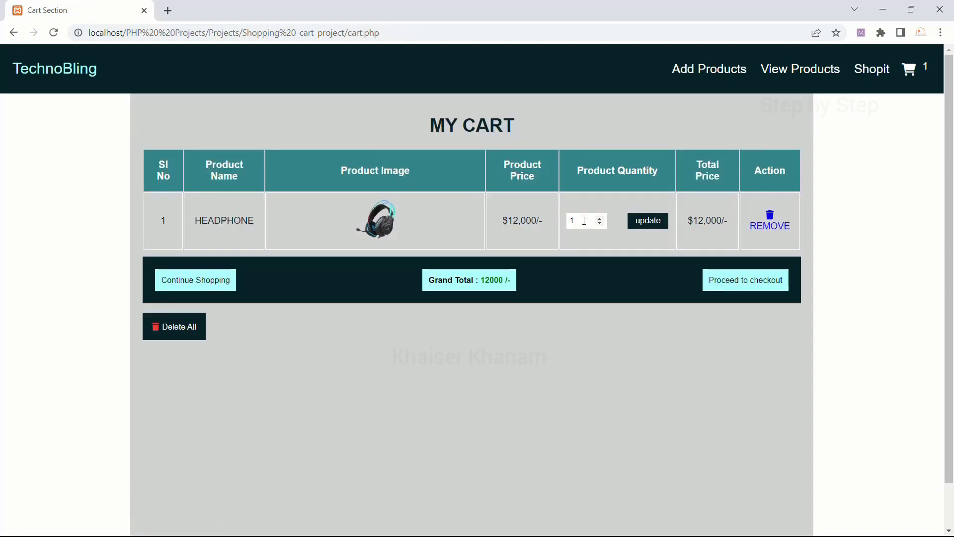